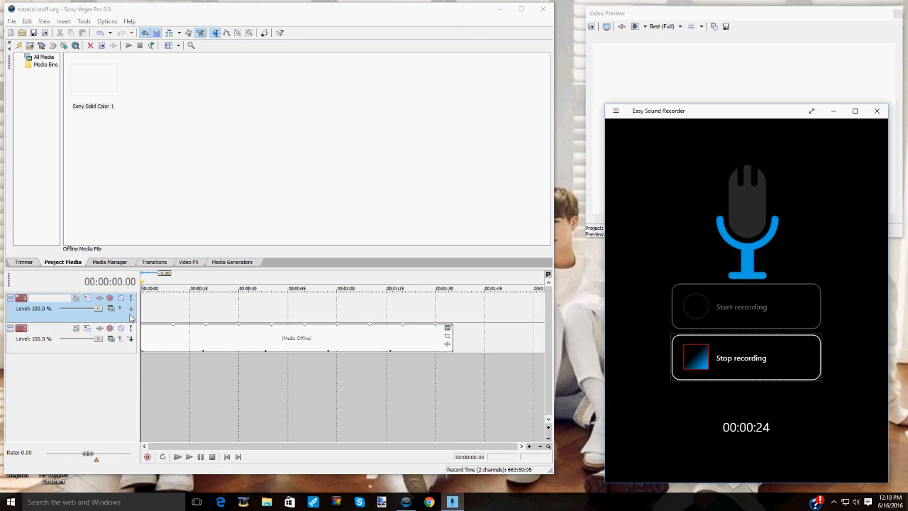
Step: Bring the Sony Vegas window and its Video Preview in front of the sound recorder
click(162, 10)
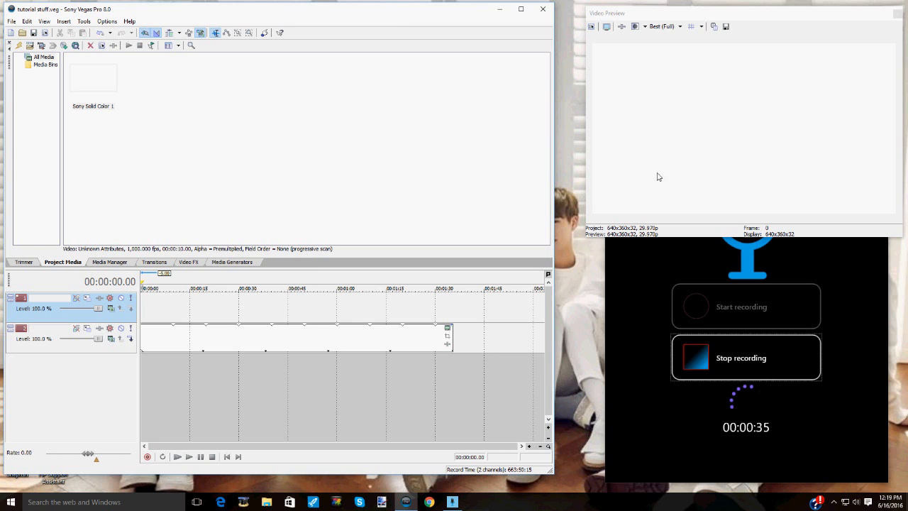
Step: Import Blake 3.png into the project so it lands as a clip on the timeline
click(33, 33)
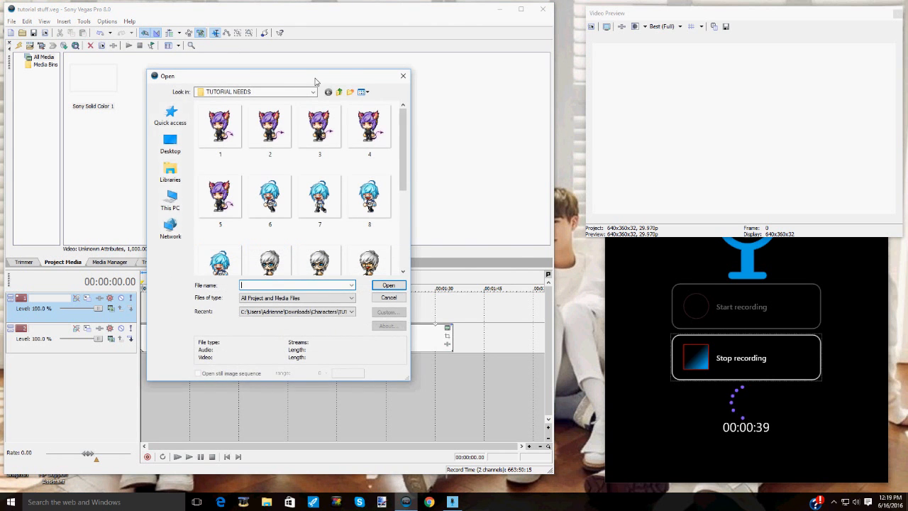
drag(315, 78, 212, 27)
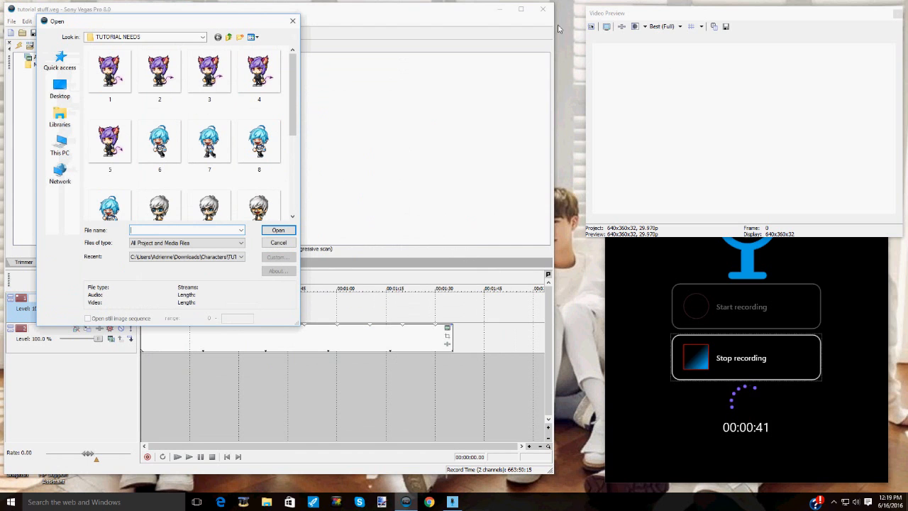
mouse_move(292, 92)
mouse_down()
mouse_move(296, 206)
mouse_move(305, 146)
mouse_up()
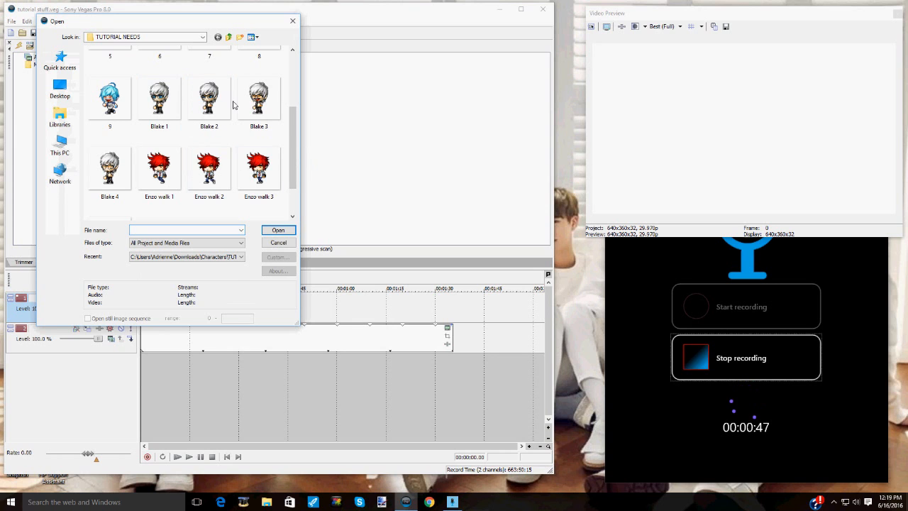
mouse_move(258, 99)
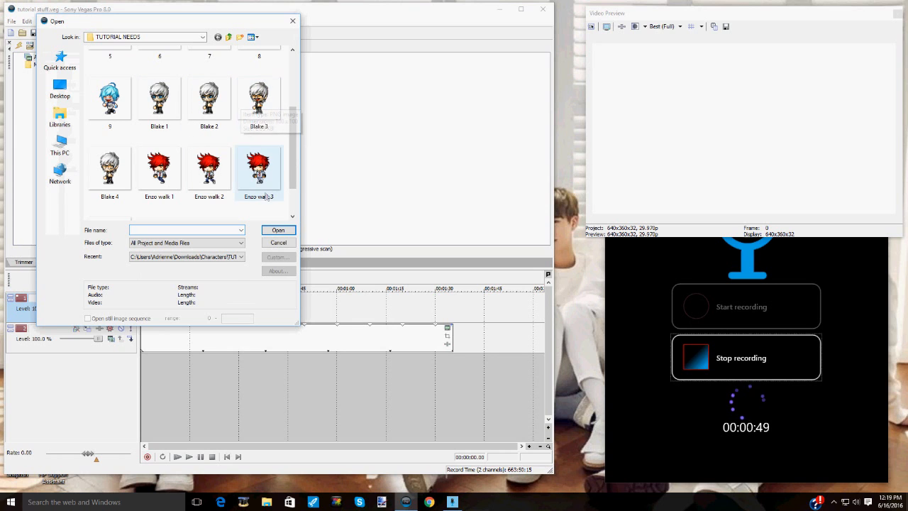
click(259, 106)
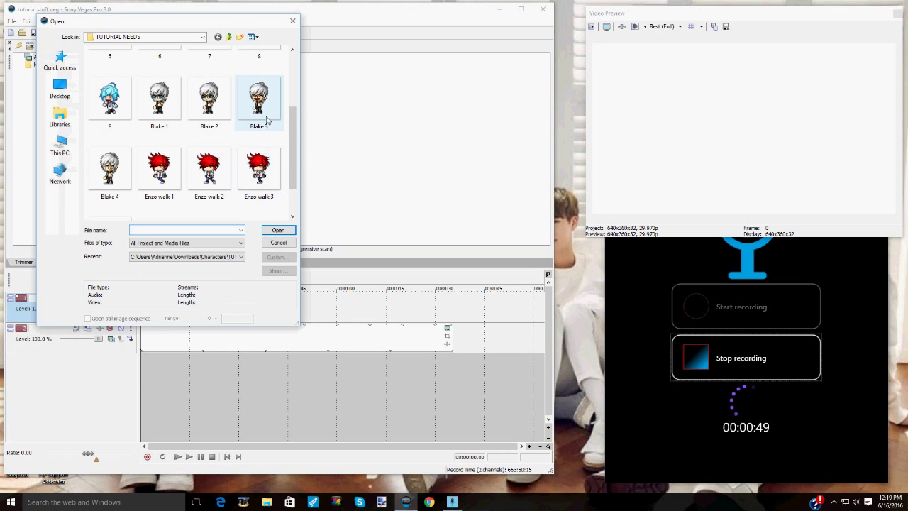
click(278, 230)
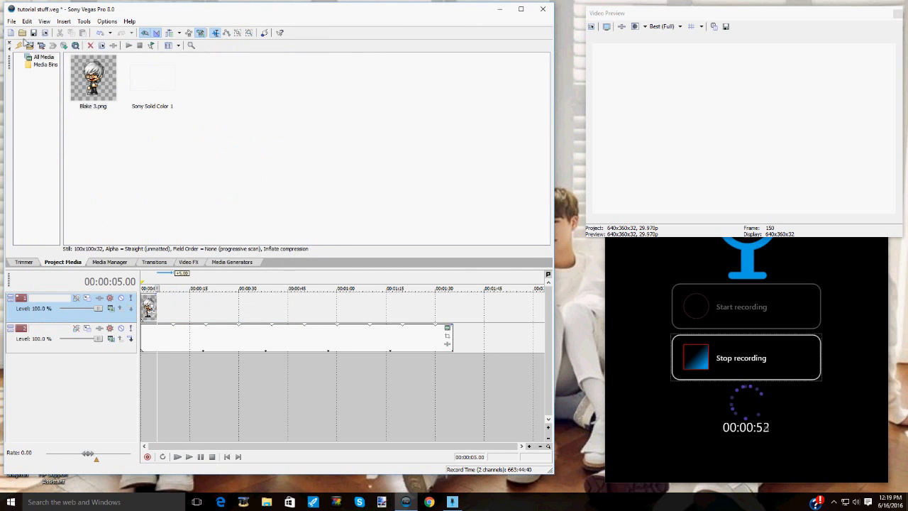
Step: Import Blake 4.png as the second clip and park the playhead at the 5-second mark
click(29, 45)
drag(292, 92, 292, 191)
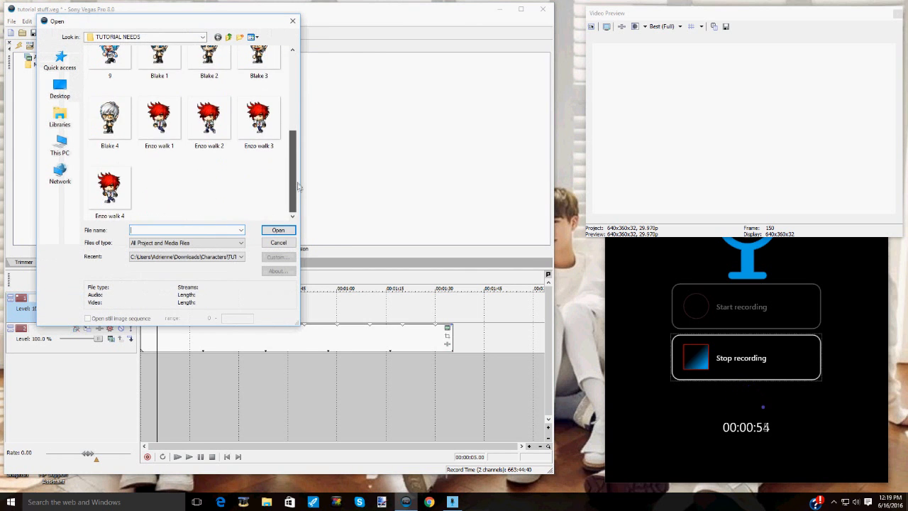
click(109, 117)
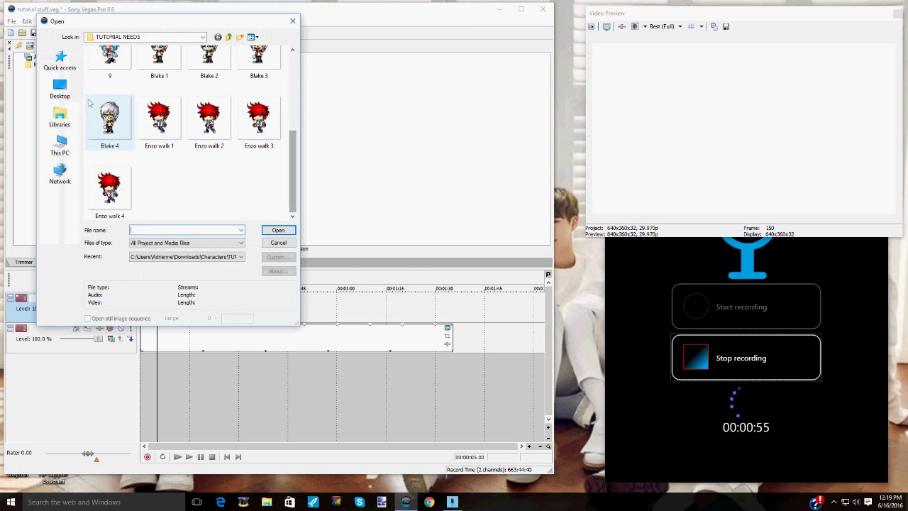
click(278, 230)
click(157, 308)
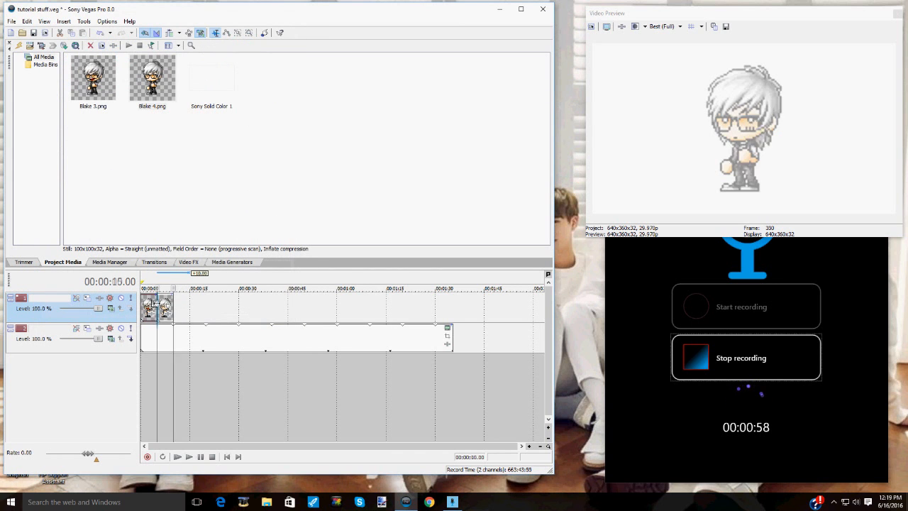
scroll(269, 390, up, 8)
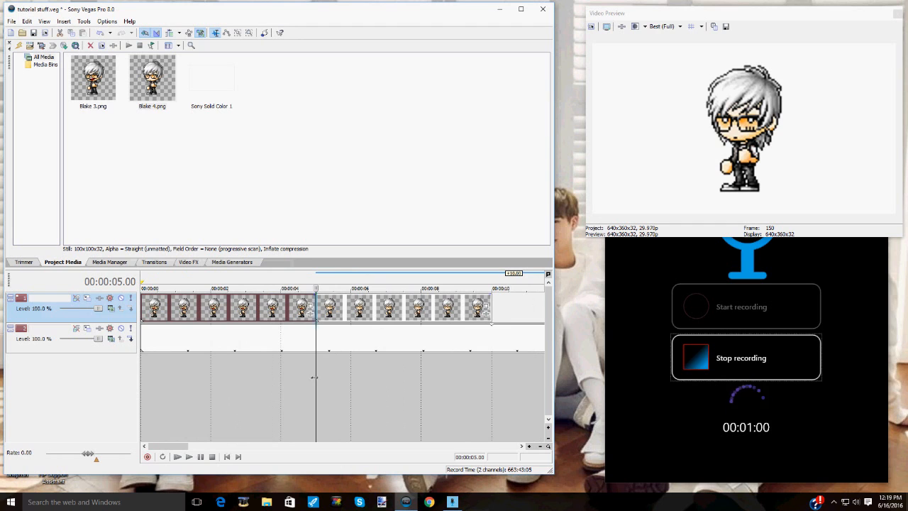
Step: Return the playhead to 0 and bring up Track Motion for the top track (640 by 360 frame)
drag(318, 376, 315, 371)
scroll(315, 371, down, 8)
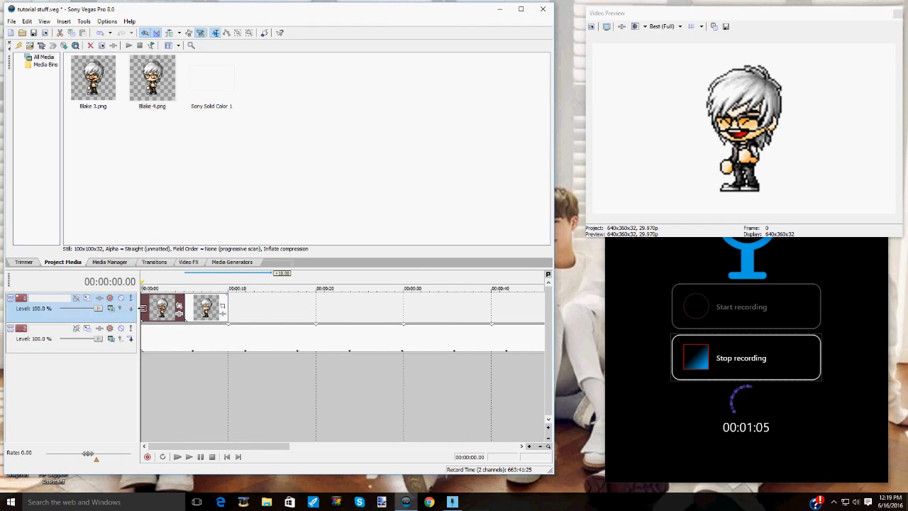
click(142, 310)
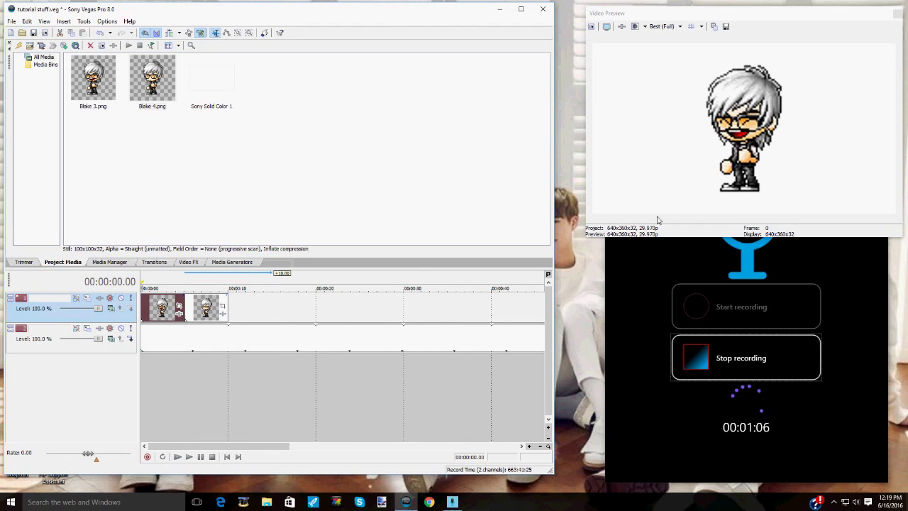
click(88, 298)
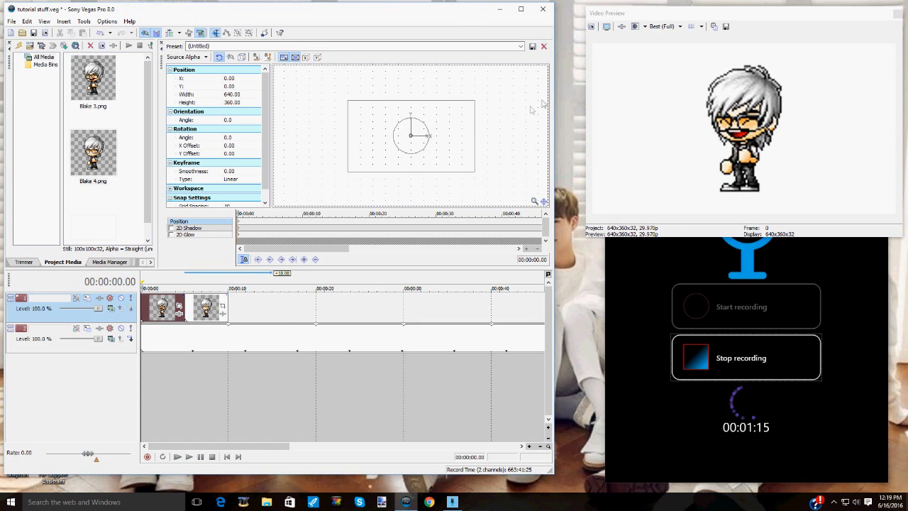
Step: Enlarge the track motion frame to about 1226 by 689 so the preview zooms onto Blake's face
drag(475, 101, 470, 119)
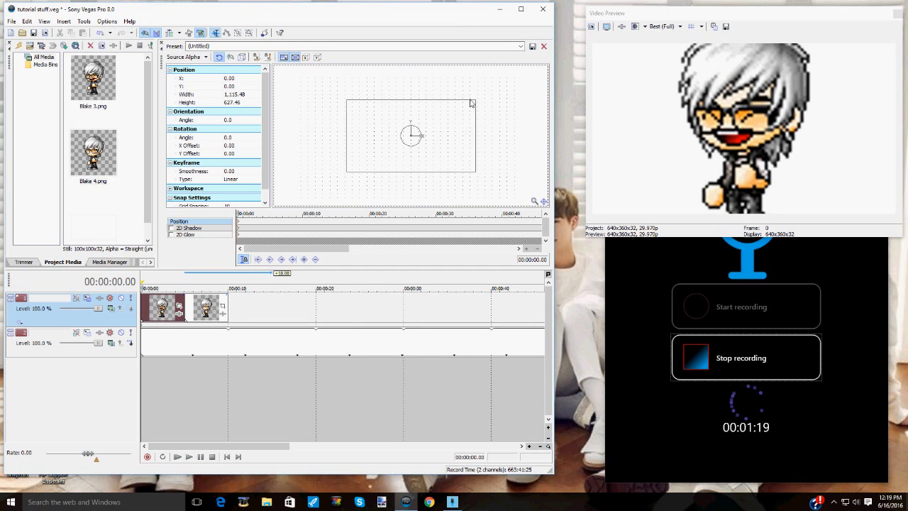
mouse_move(477, 99)
mouse_down()
mouse_move(482, 123)
mouse_move(495, 125)
mouse_move(483, 120)
mouse_up()
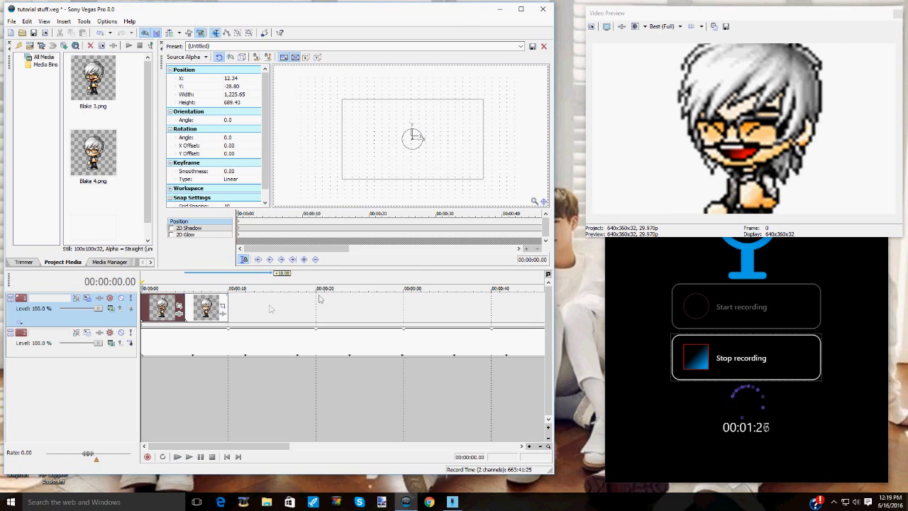
scroll(305, 305, up, 2)
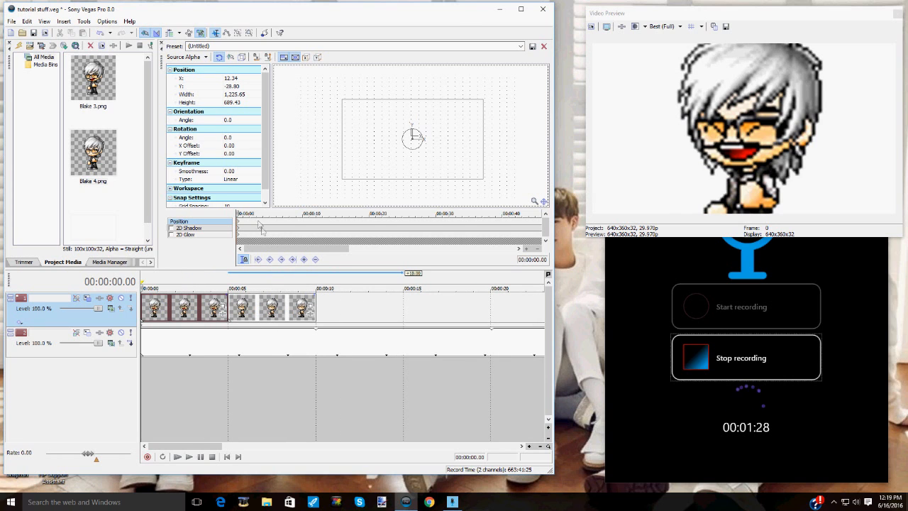
scroll(231, 370, up, 2)
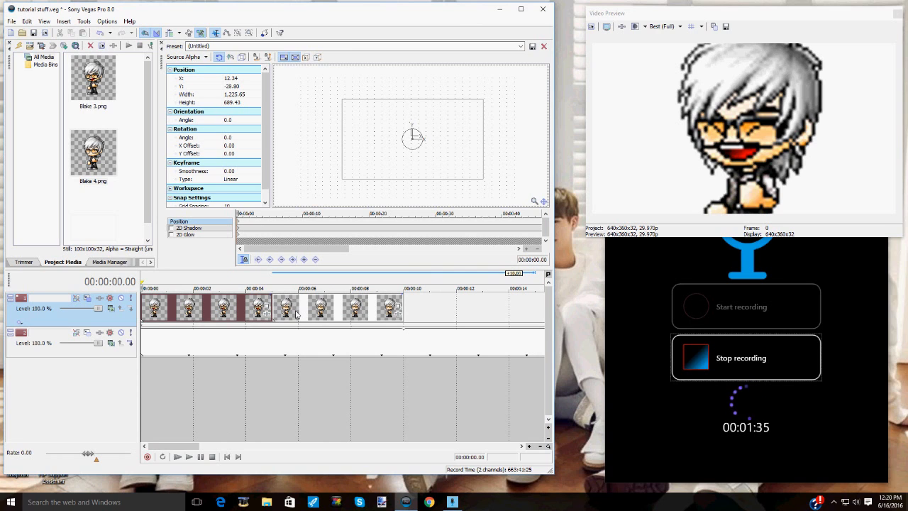
Step: Place the playhead at 00:00:05.00 and move the starting Position keyframe toward it
click(276, 383)
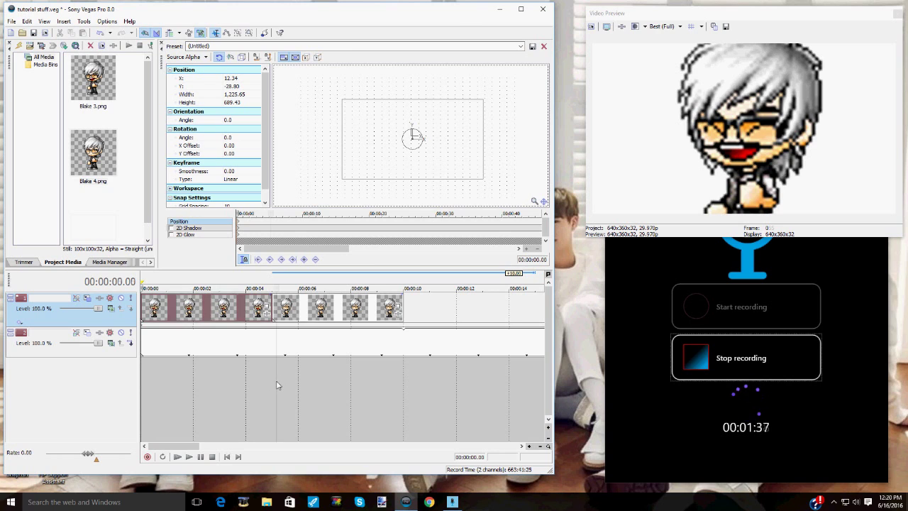
click(272, 310)
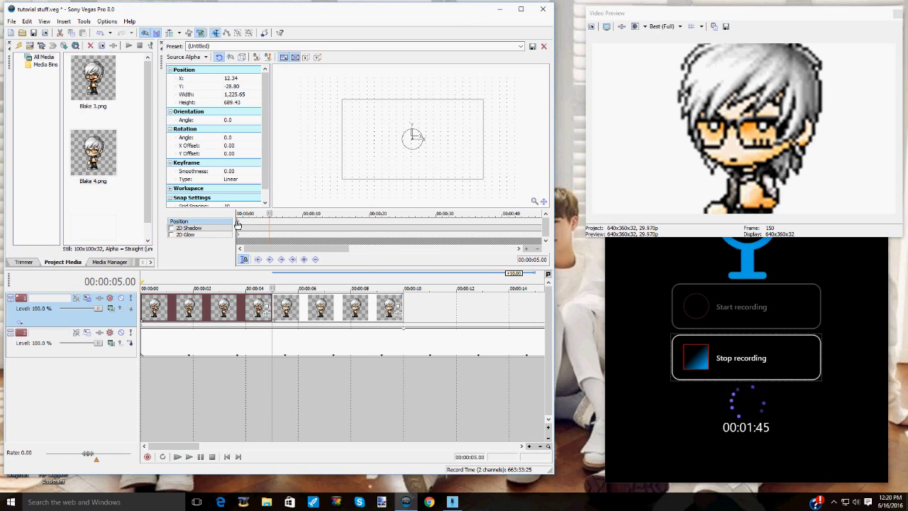
click(246, 226)
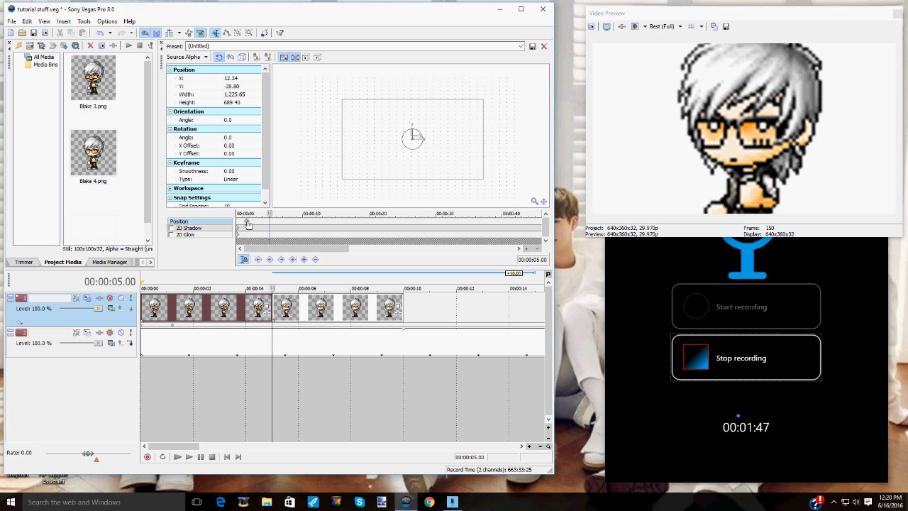
drag(247, 222, 238, 222)
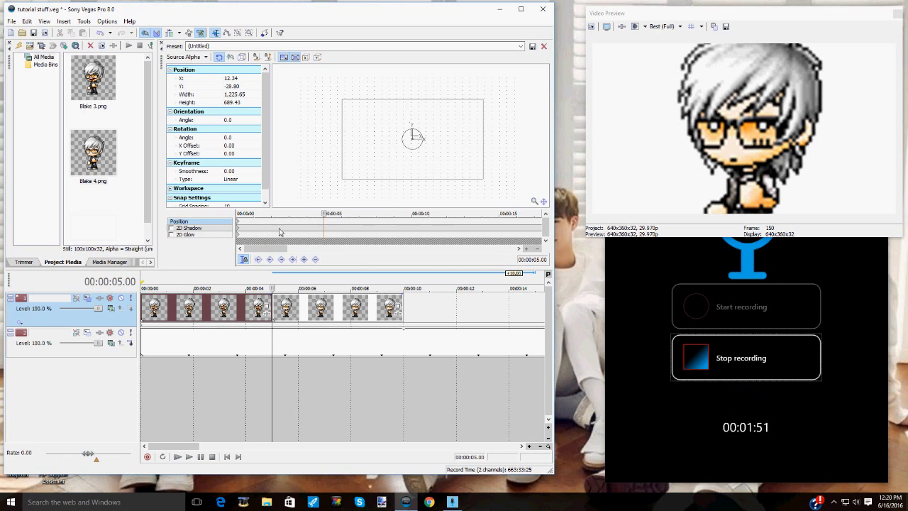
scroll(326, 220, up, 3)
scroll(347, 216, up, 2)
scroll(354, 213, up, 2)
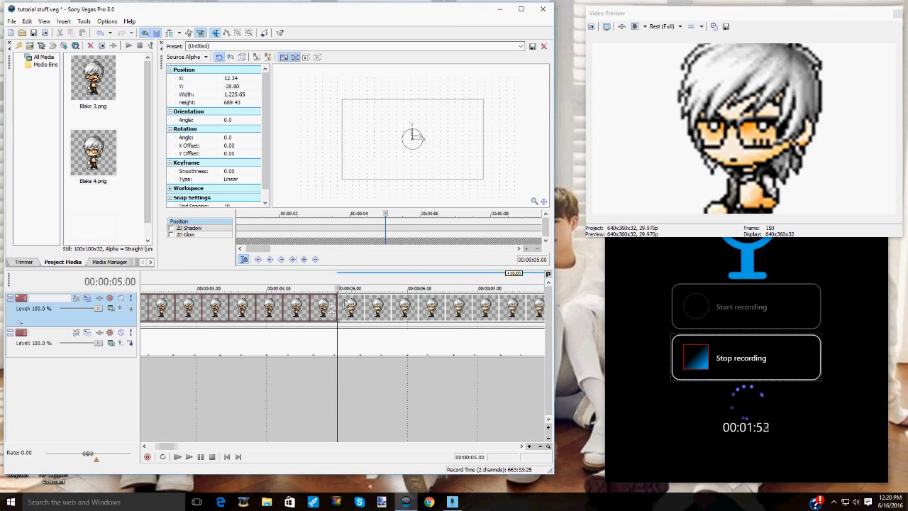
scroll(355, 213, up, 2)
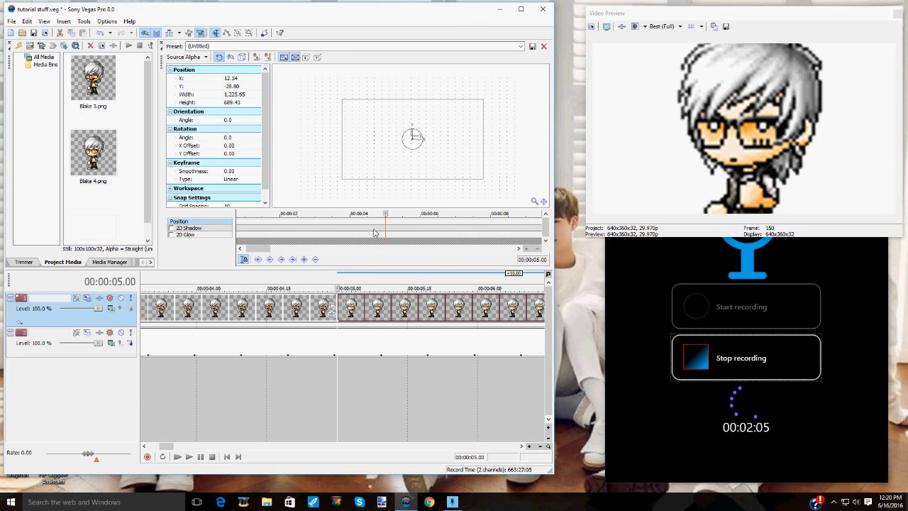
Step: Add a motion keyframe at 5 seconds and scrub a few frames past before returning to it
click(303, 261)
drag(388, 226, 398, 225)
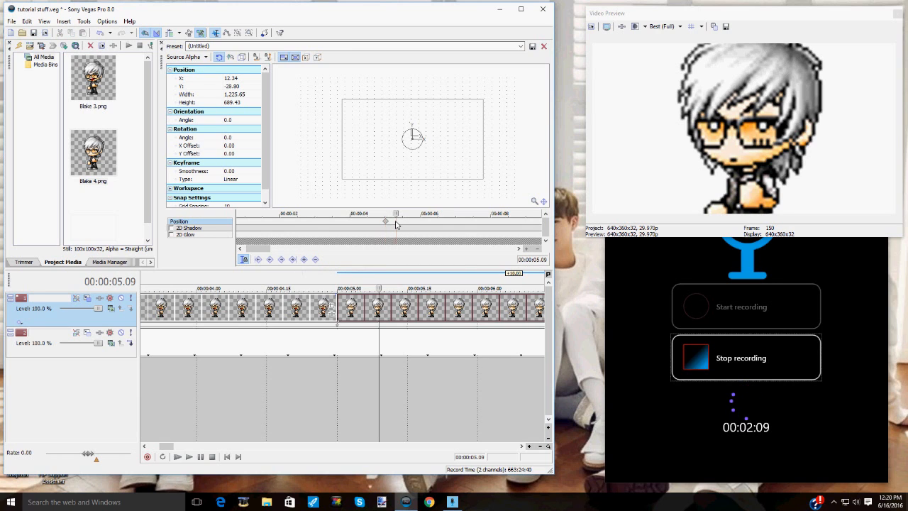
click(385, 223)
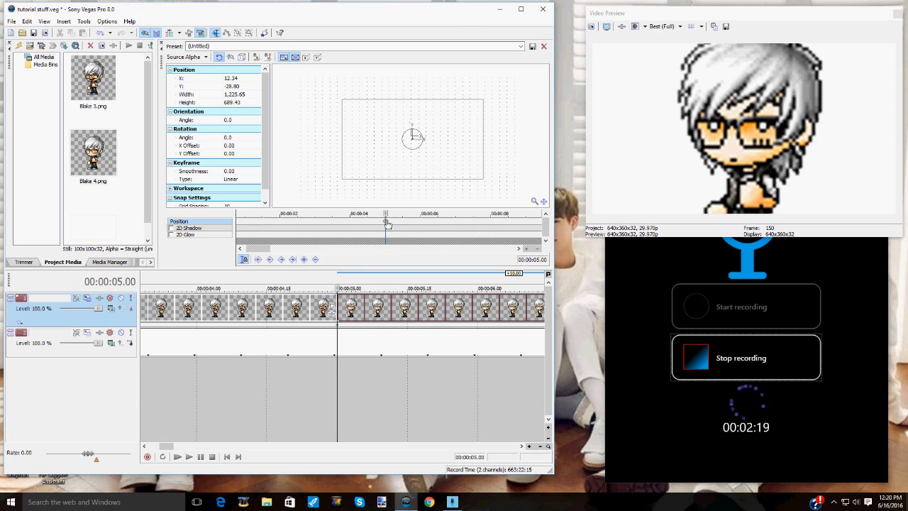
scroll(387, 225, down, 1)
scroll(387, 224, up, 2)
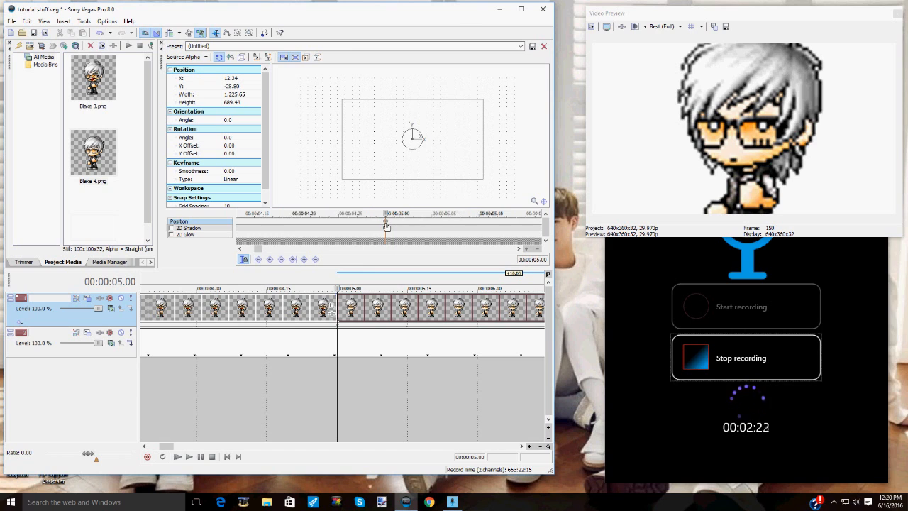
scroll(387, 221, down, 2)
scroll(387, 224, up, 2)
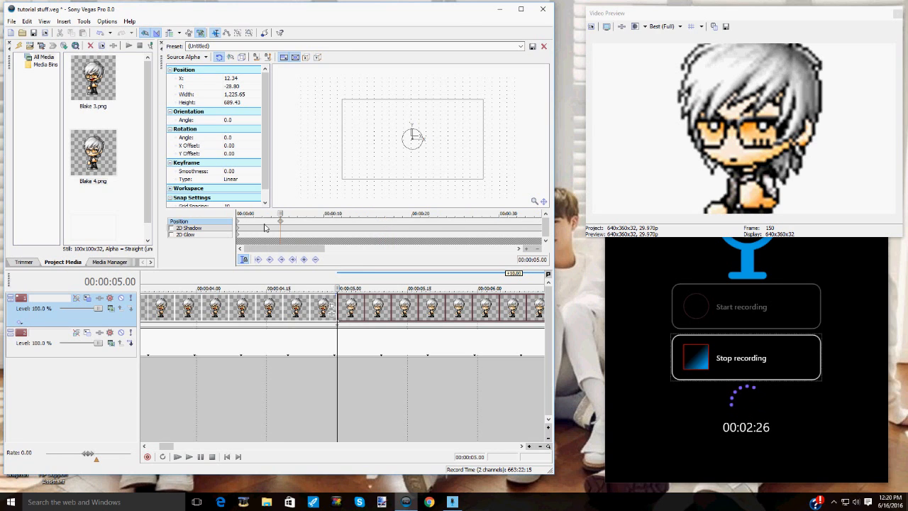
scroll(290, 226, up, 2)
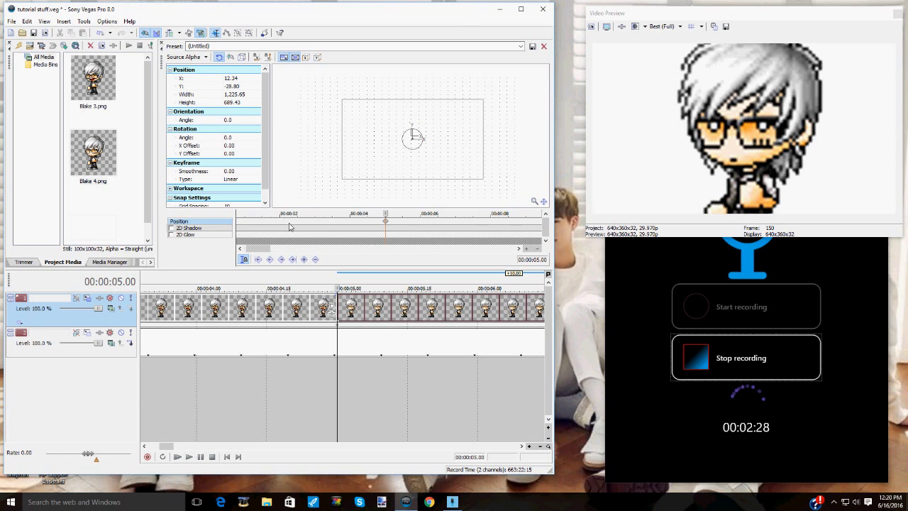
scroll(290, 227, up, 3)
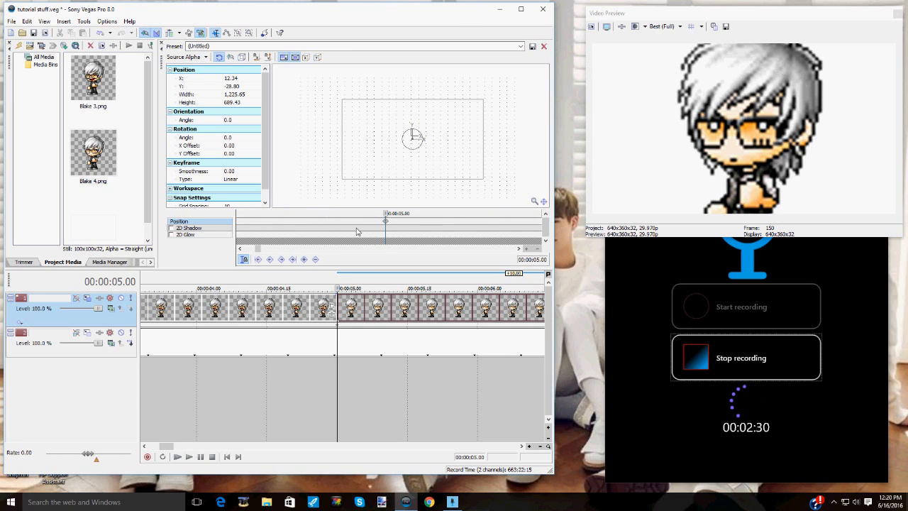
scroll(369, 213, up, 3)
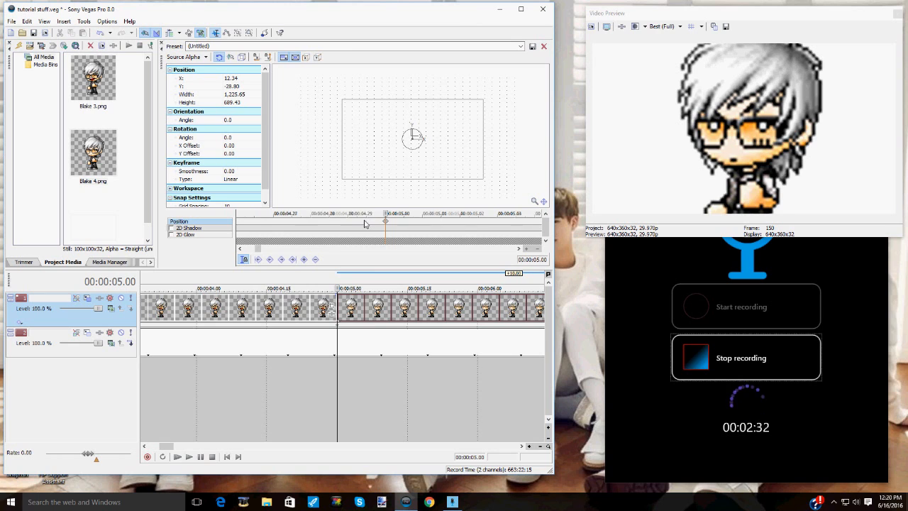
scroll(372, 223, down, 2)
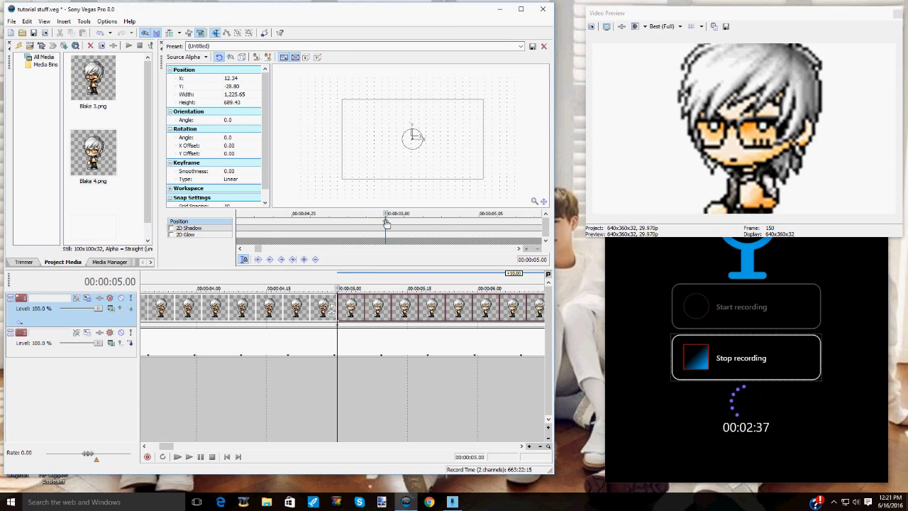
scroll(387, 223, down, 1)
scroll(387, 223, up, 2)
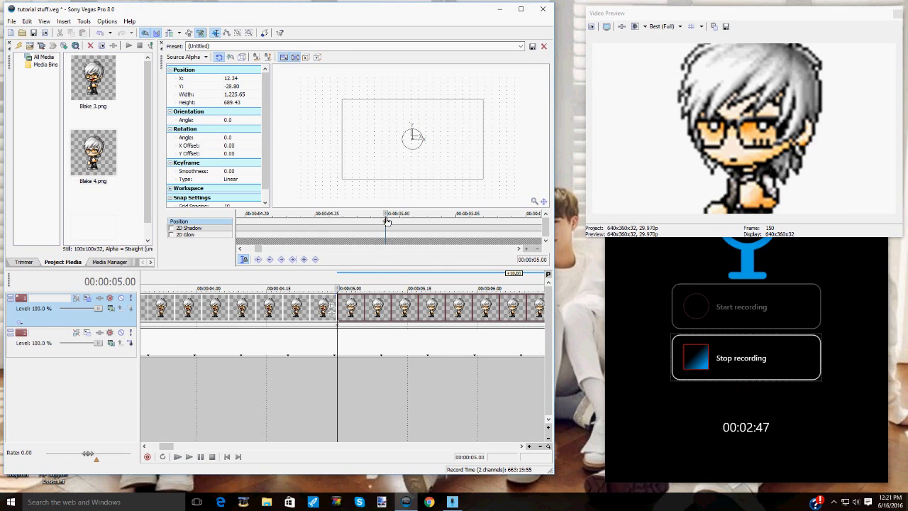
scroll(388, 225, up, 2)
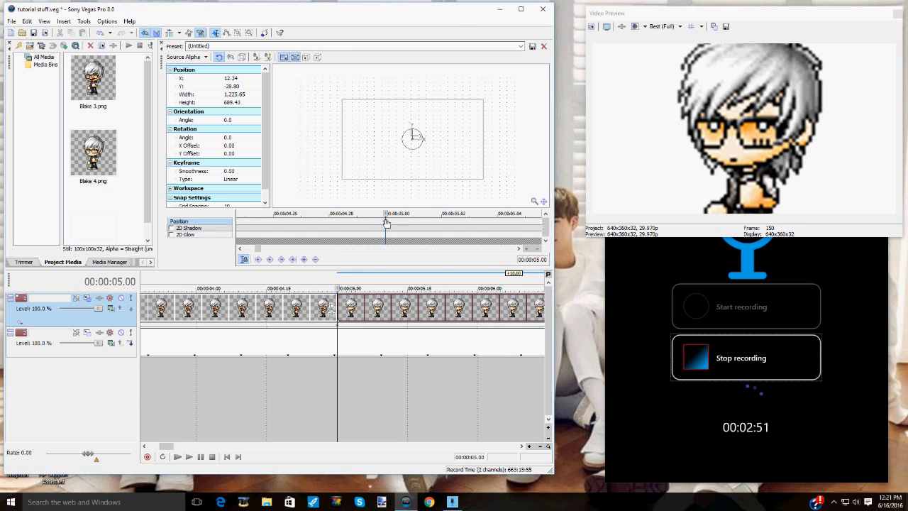
Step: Add keyframes at 00:00:04.27 and 00:00:05.03 on either side of the 05.00 keyframe
key(Left)
key(Left)
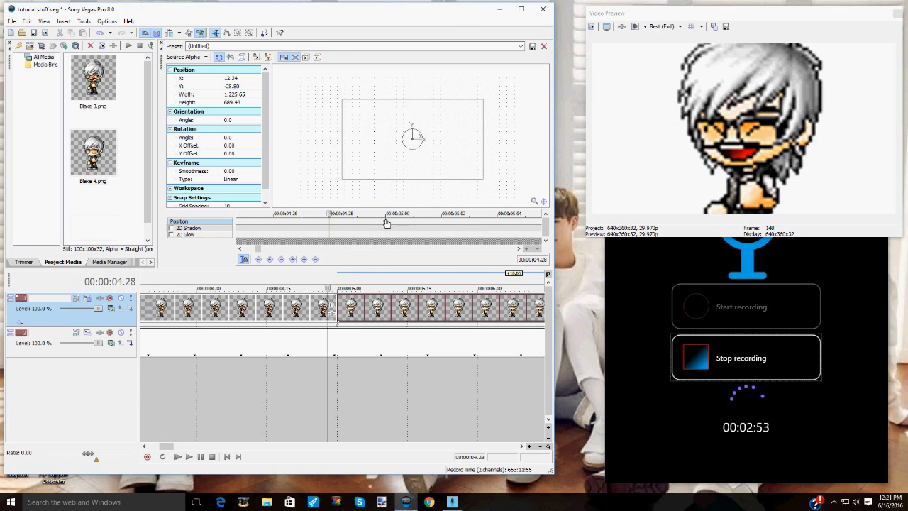
key(Left)
key(Insert)
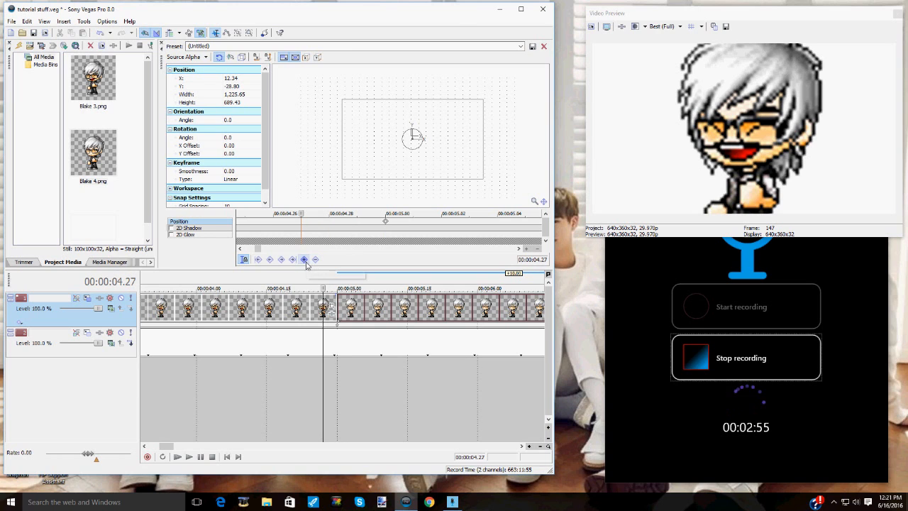
click(387, 224)
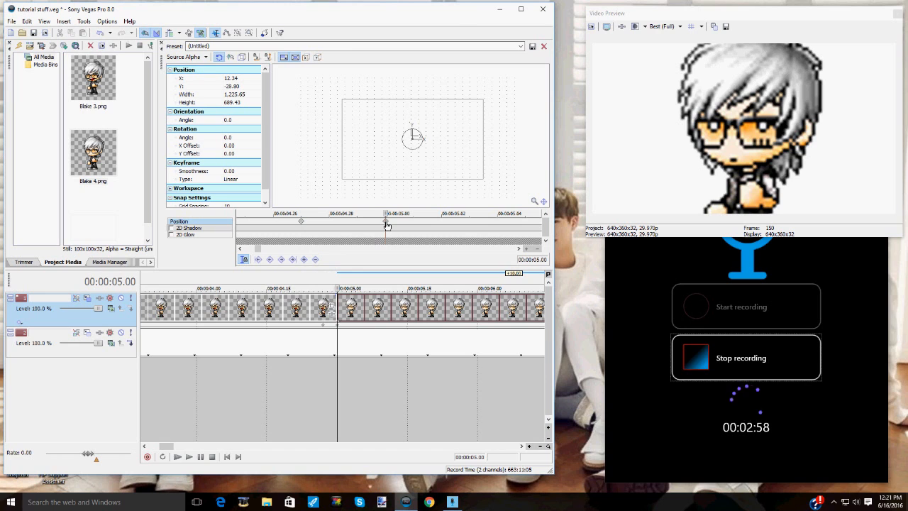
key(Right)
key(Right)
key(Right)
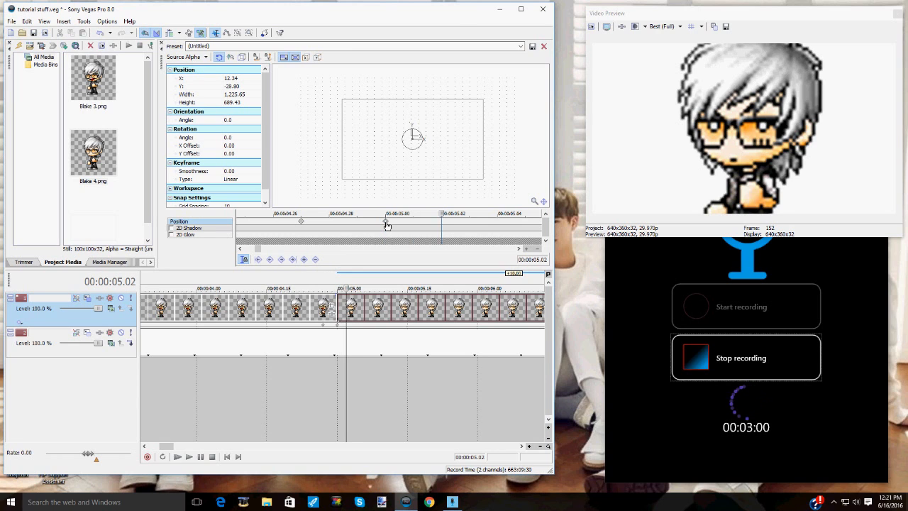
click(316, 258)
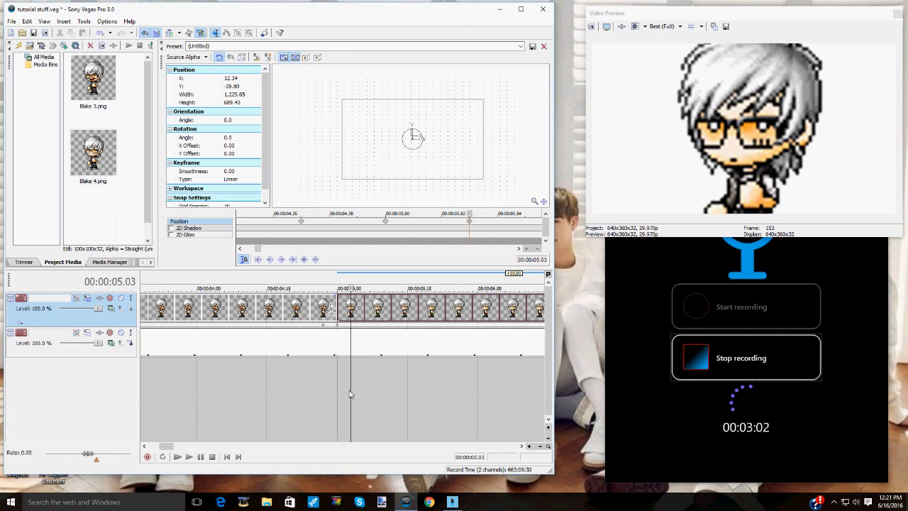
Step: At the 05.00 keyframe shift the framing box to the left and enable Prevent Scaling
key(s)
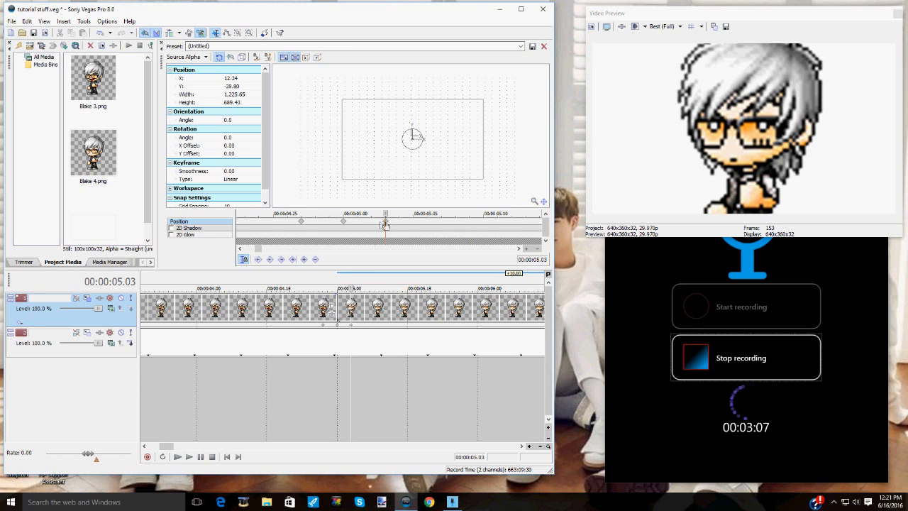
drag(385, 226, 346, 225)
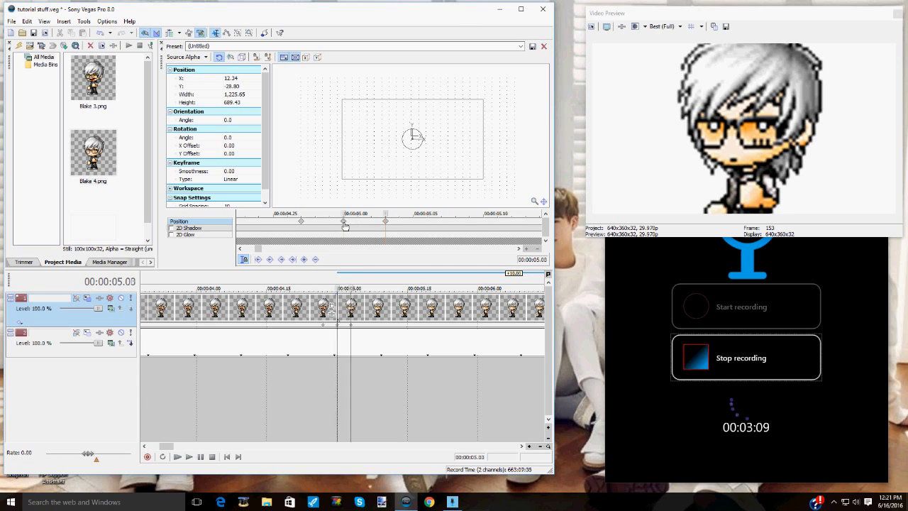
click(345, 226)
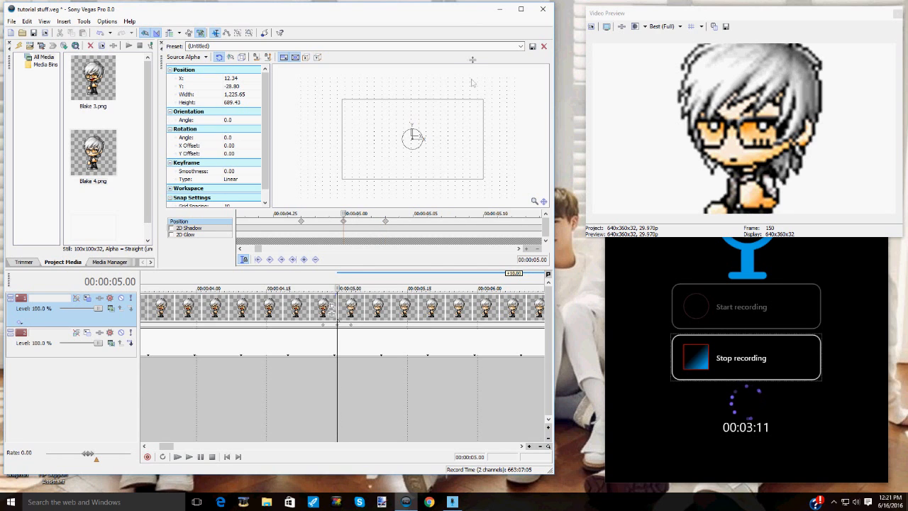
drag(462, 86, 372, 97)
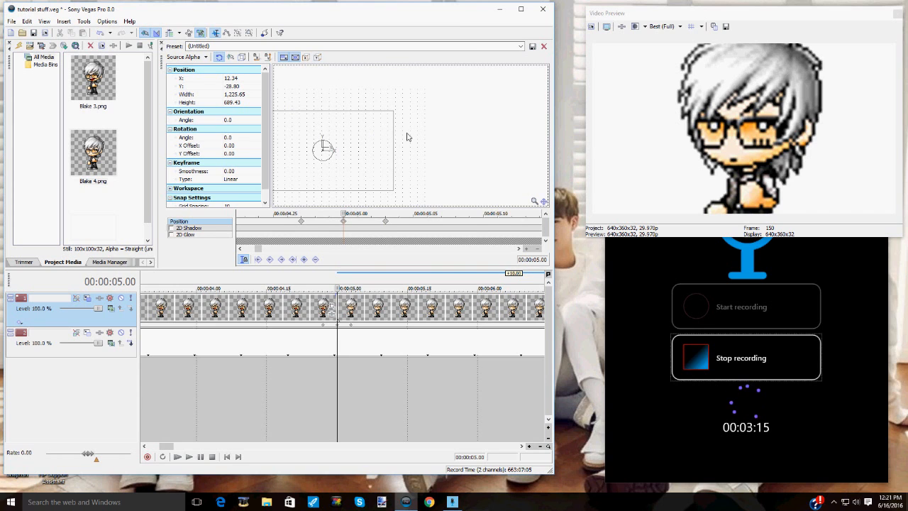
mouse_move(424, 117)
mouse_down()
mouse_move(476, 162)
mouse_move(393, 146)
mouse_up()
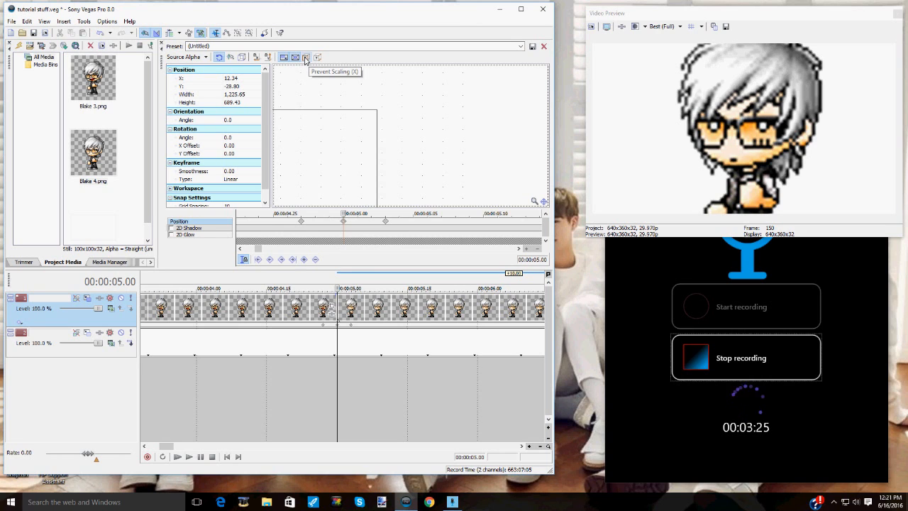
click(306, 57)
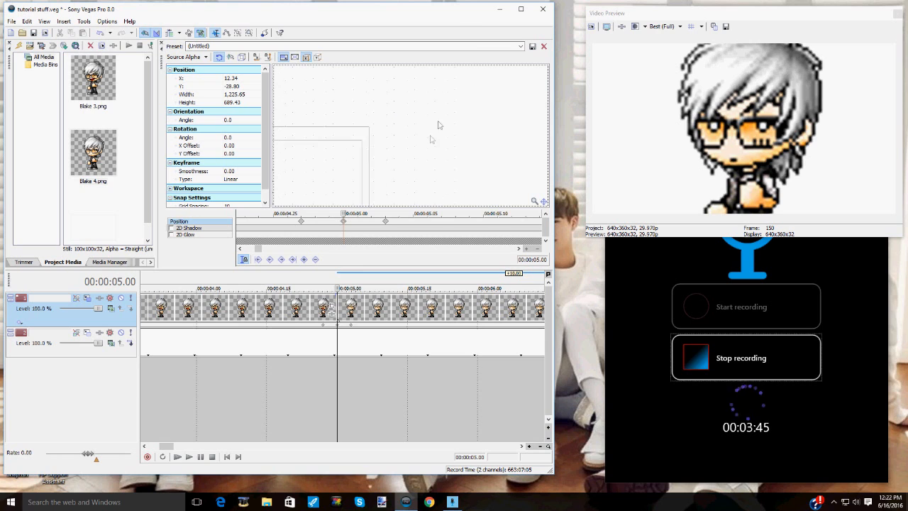
scroll(437, 109, up, 3)
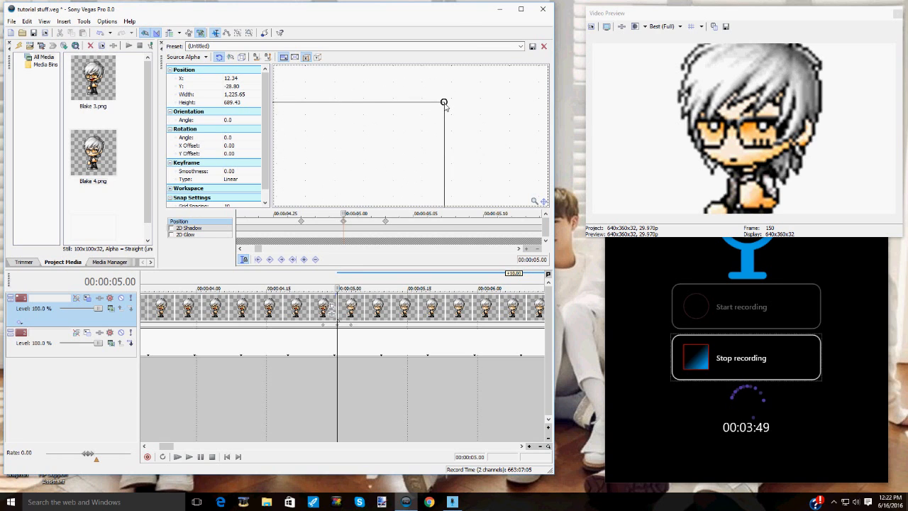
Step: Tighten the 05.00 keyframe's framing slightly (height about 683), comparing against 04.27
drag(444, 104, 444, 104)
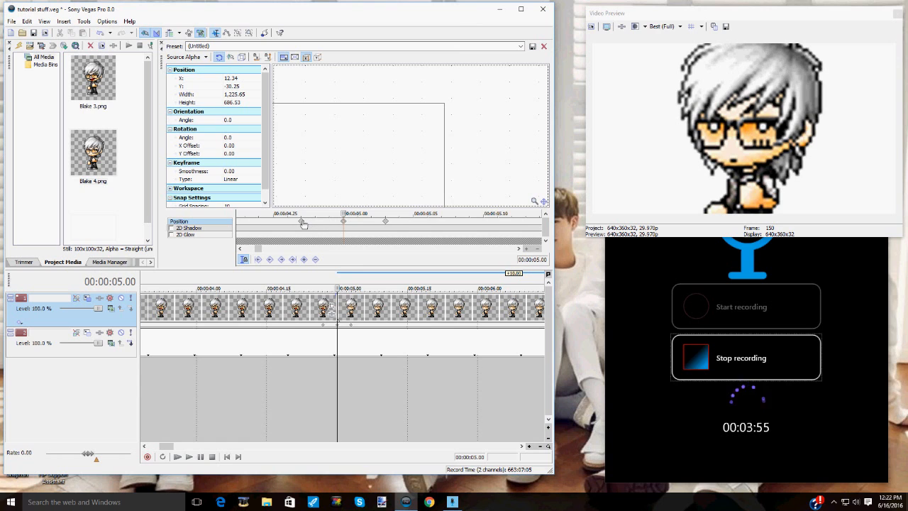
click(302, 224)
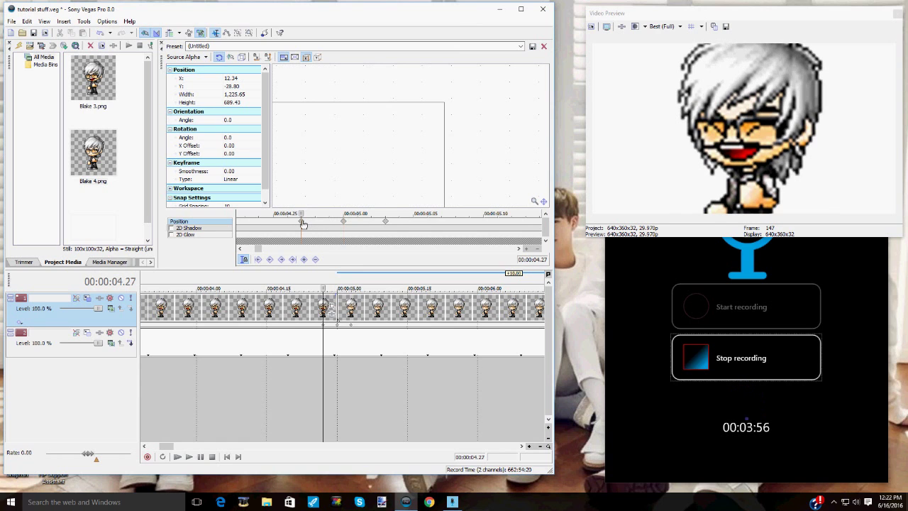
click(343, 224)
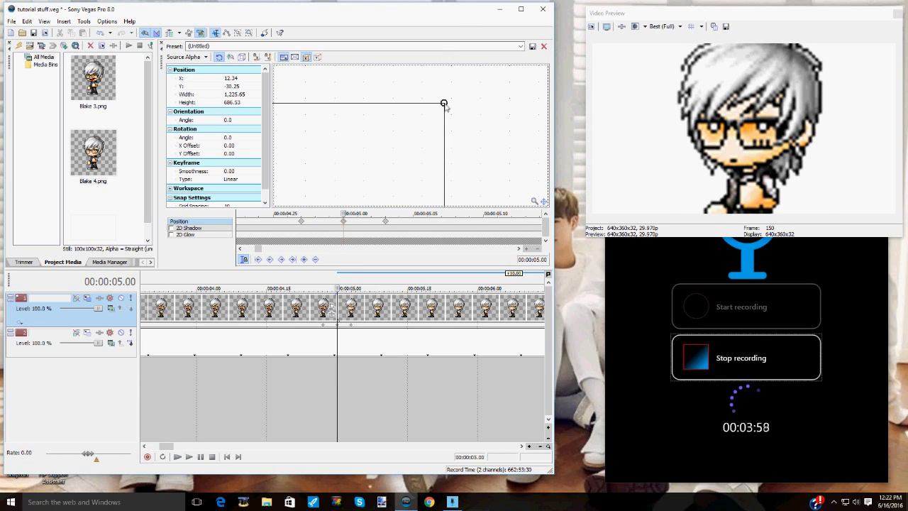
drag(442, 106, 445, 112)
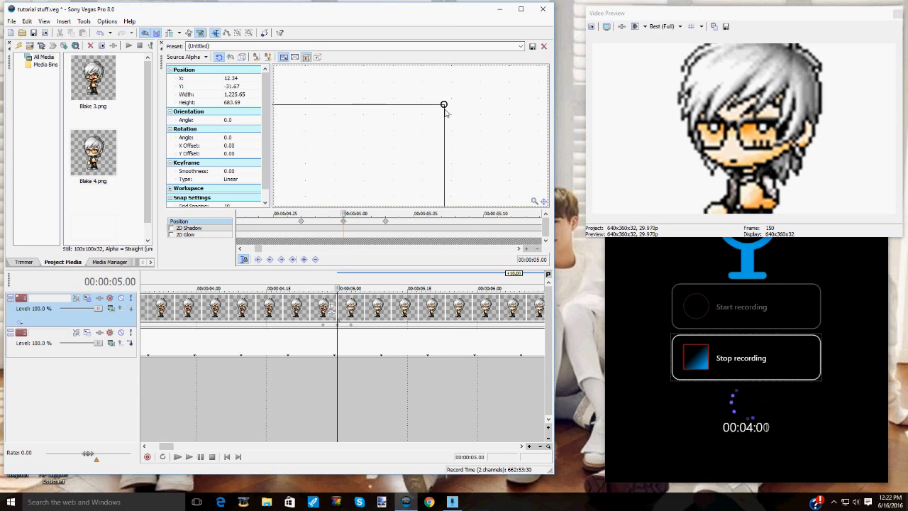
click(301, 221)
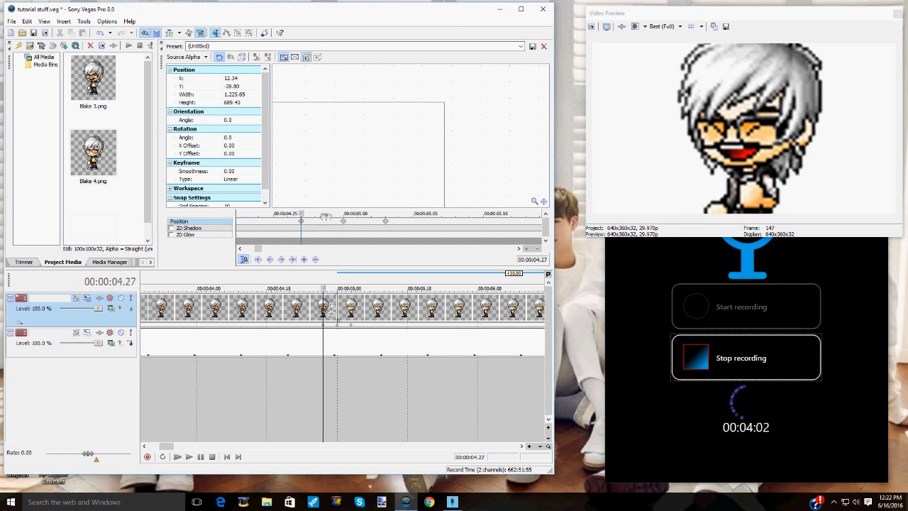
click(345, 227)
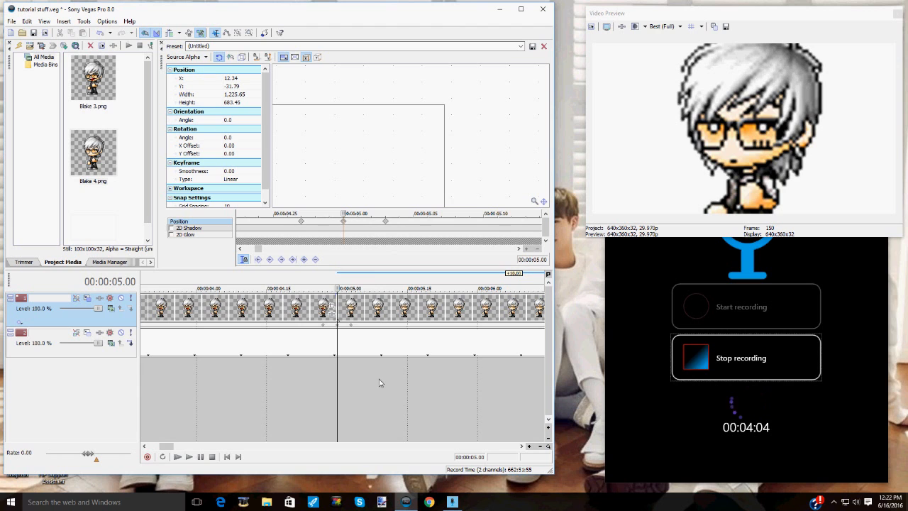
Step: Select a short loop region from about 4.24 to 5.09 around the zoom
drag(379, 378, 308, 368)
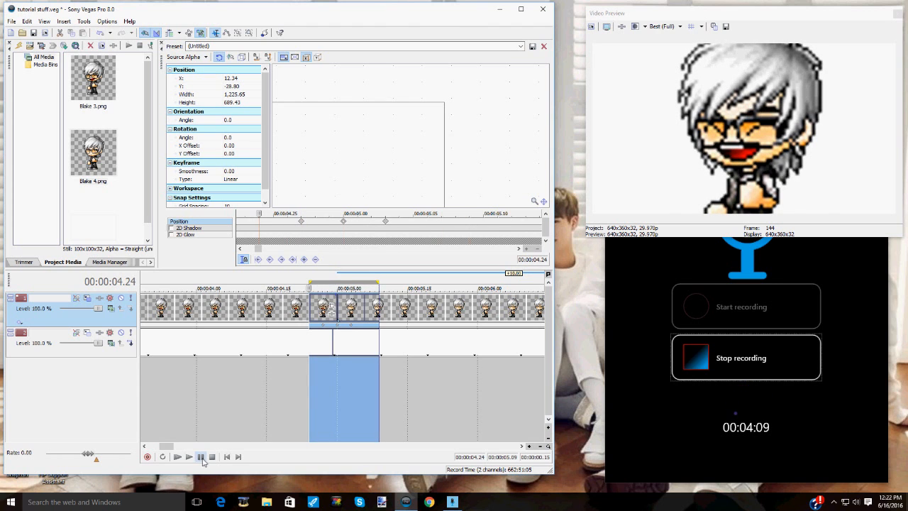
click(201, 457)
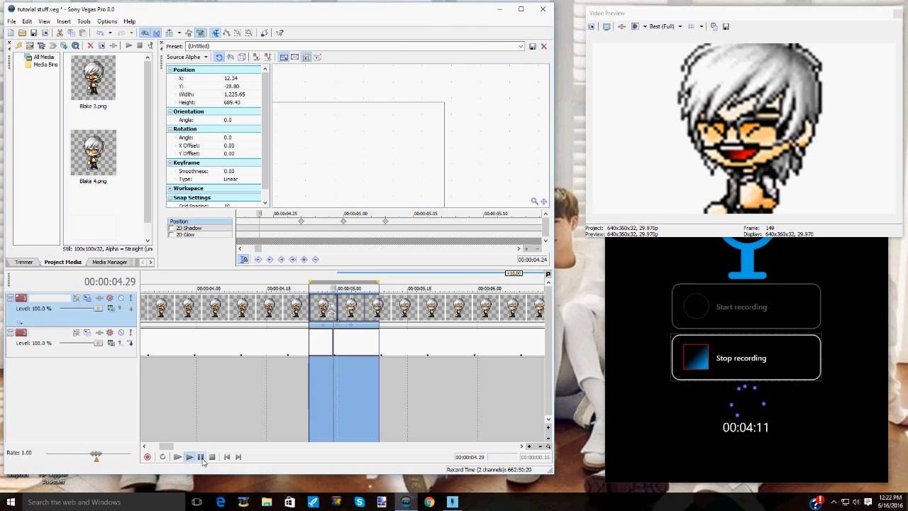
click(212, 457)
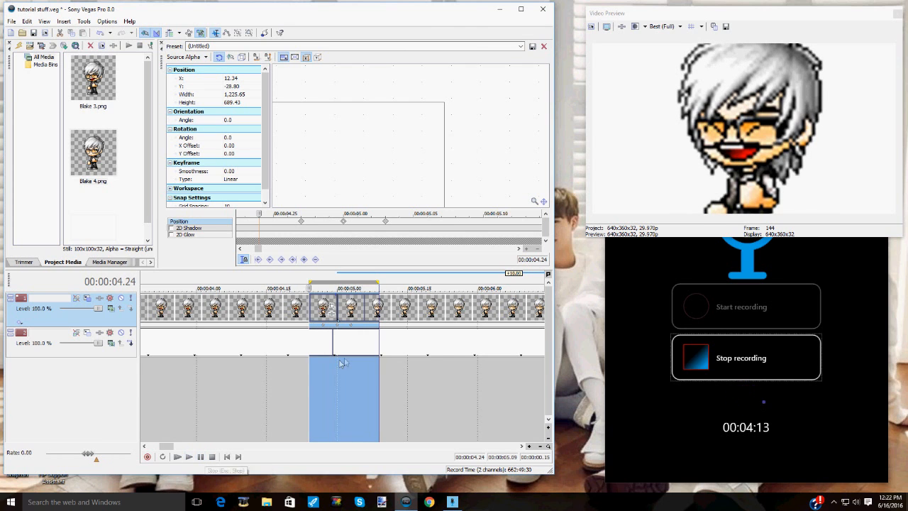
scroll(344, 358, down, 4)
click(240, 317)
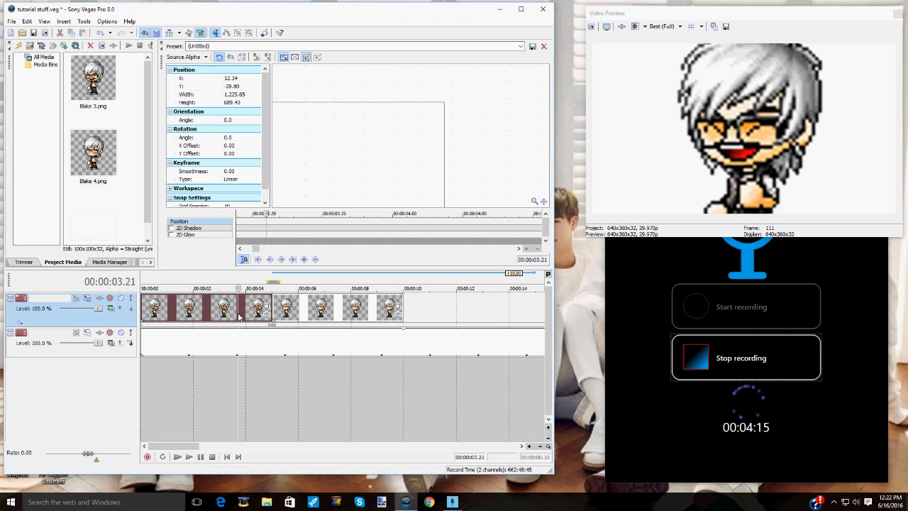
Step: Add a new video track and import Blake 1 and Blake 2 into the project
right_click(429, 308)
click(449, 325)
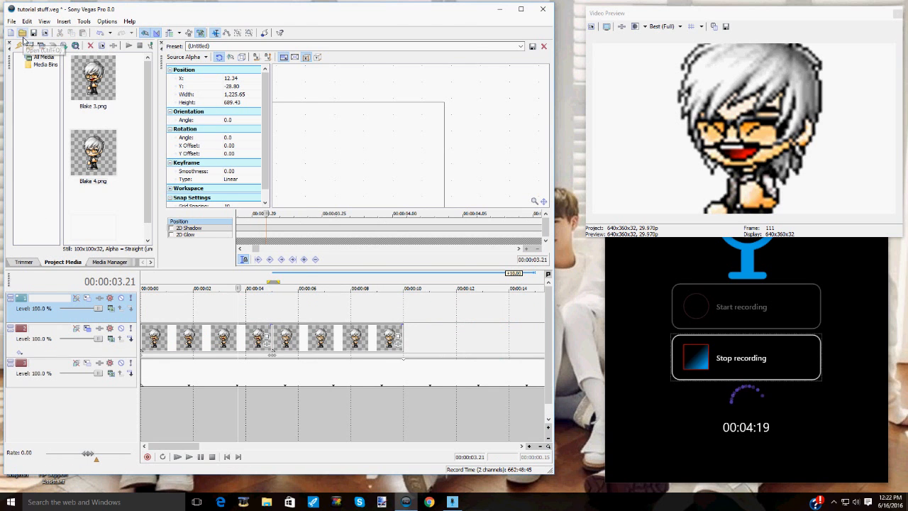
click(24, 33)
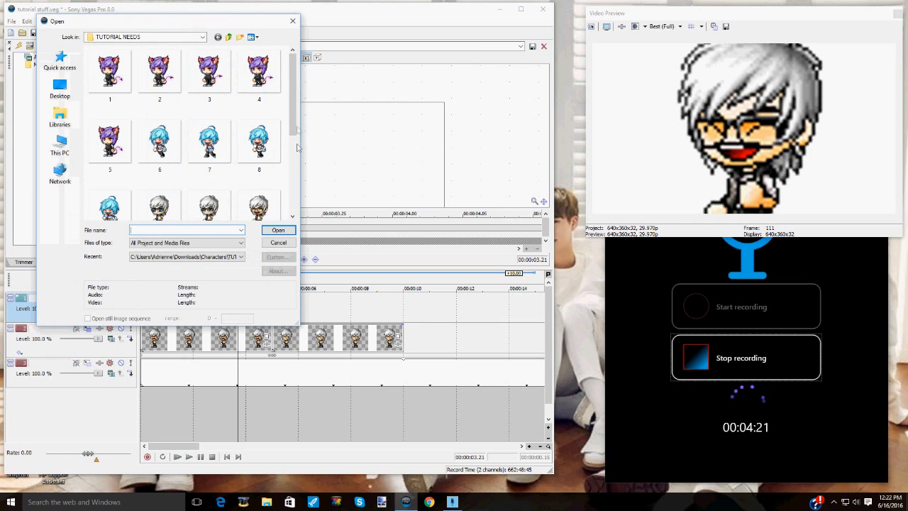
scroll(296, 144, down, 3)
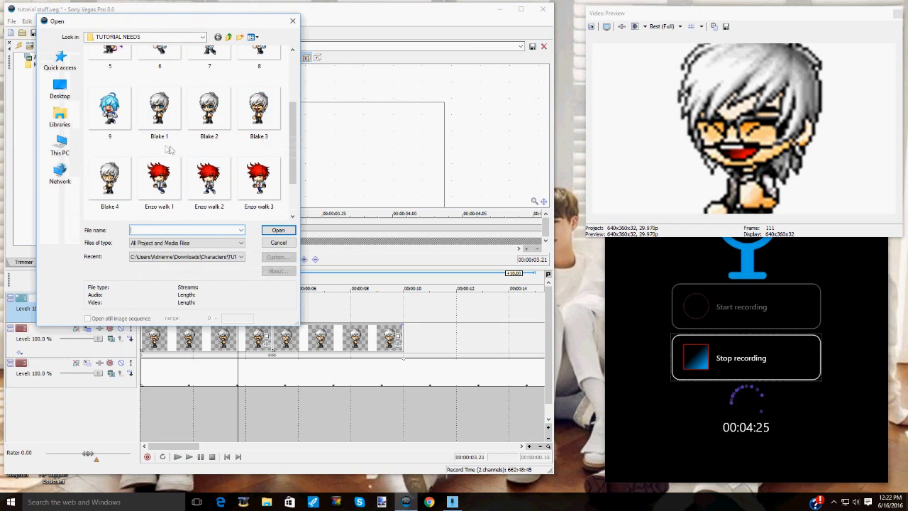
drag(171, 151, 213, 93)
click(278, 229)
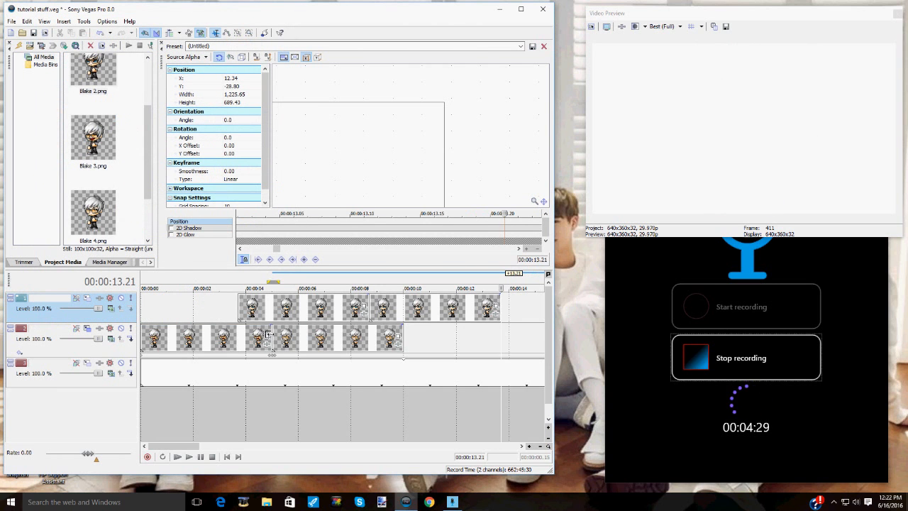
Step: Move the top track's clips to the start, cut track 2's early clips, and drop the top clips onto track 2
click(272, 312)
drag(272, 307, 156, 308)
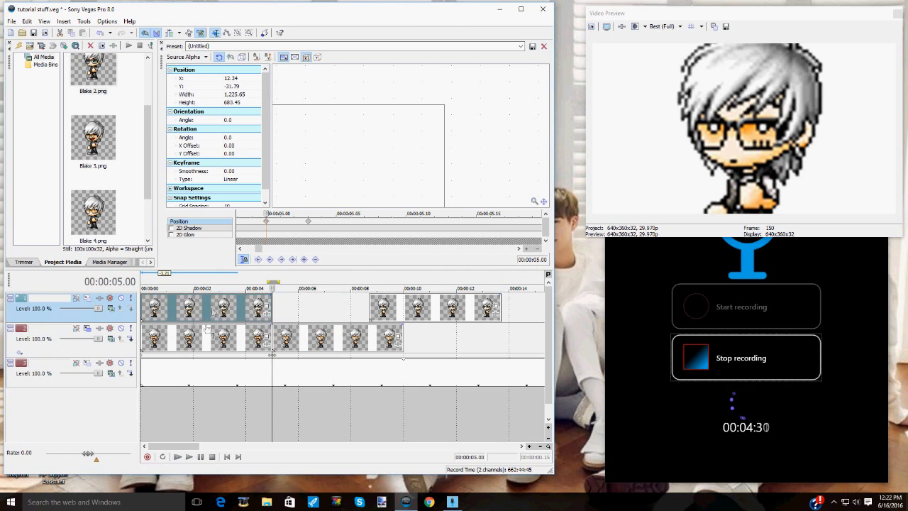
drag(156, 389, 285, 418)
mouse_move(206, 339)
mouse_down()
mouse_move(205, 402)
mouse_move(326, 403)
mouse_up()
right_click(327, 403)
click(343, 260)
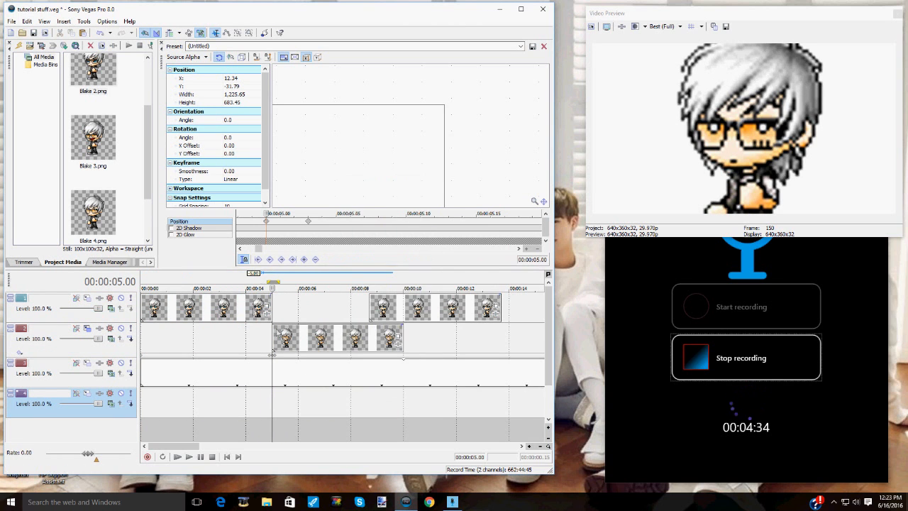
scroll(327, 312, up, 2)
scroll(328, 312, up, 1)
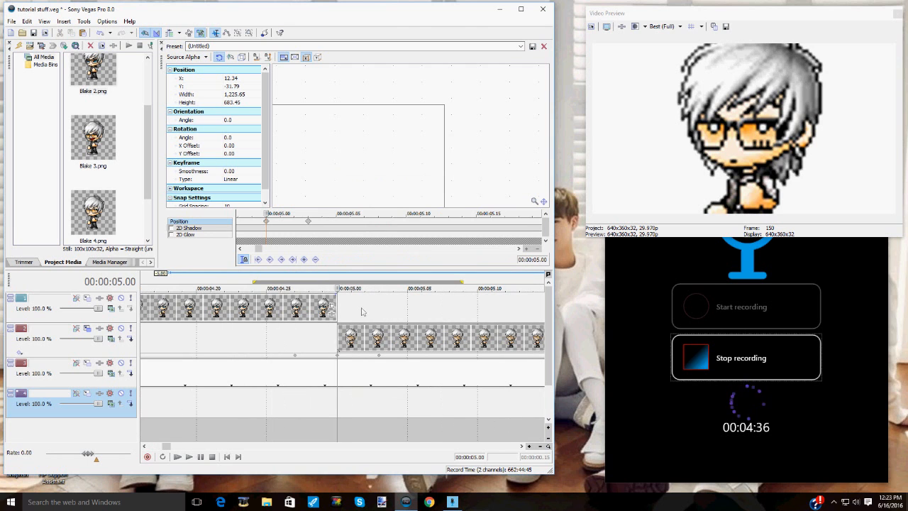
drag(263, 307, 263, 339)
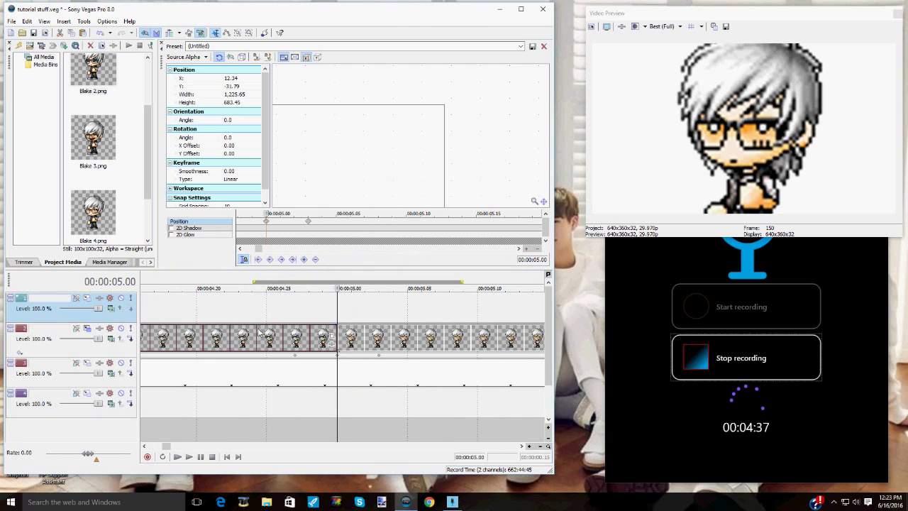
scroll(336, 332, up, 1)
Step: Split the track 2 clip two frames back and move the later piece up to the top track
click(336, 332)
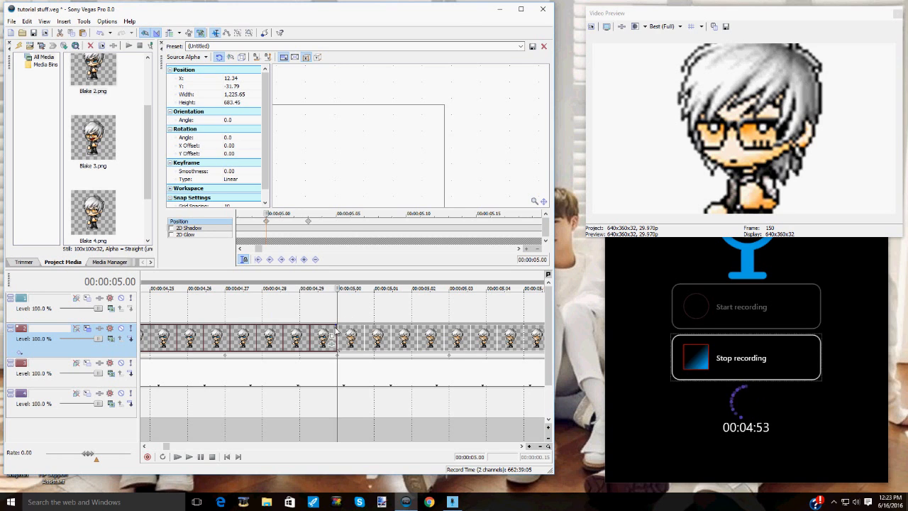
key(alt+Left)
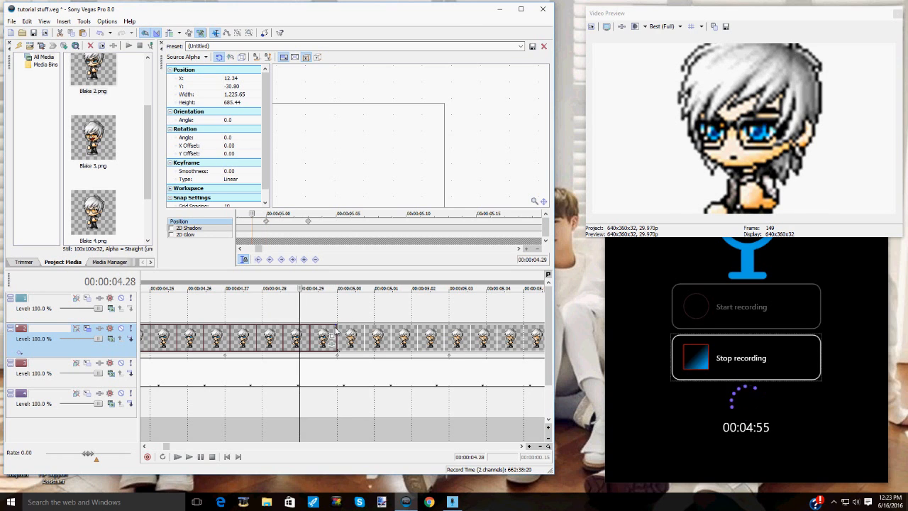
key(alt+Left)
key(Down)
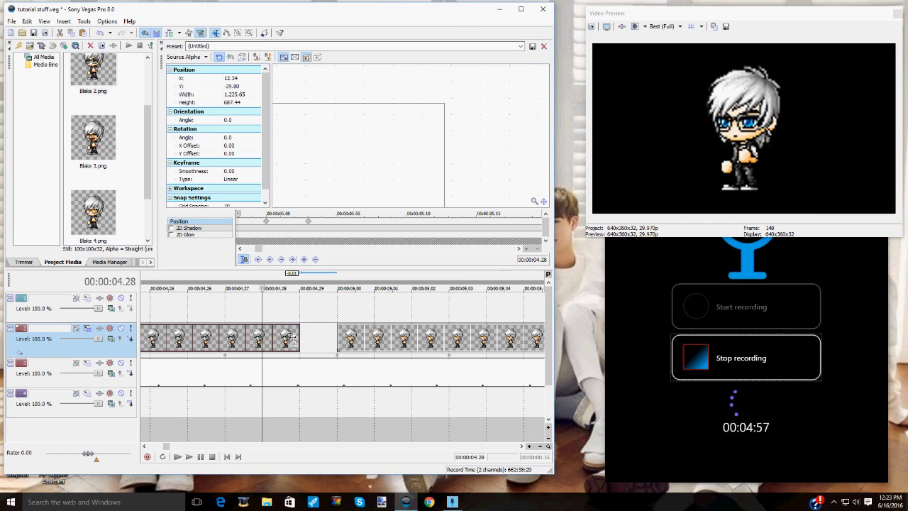
scroll(332, 341, down, 2)
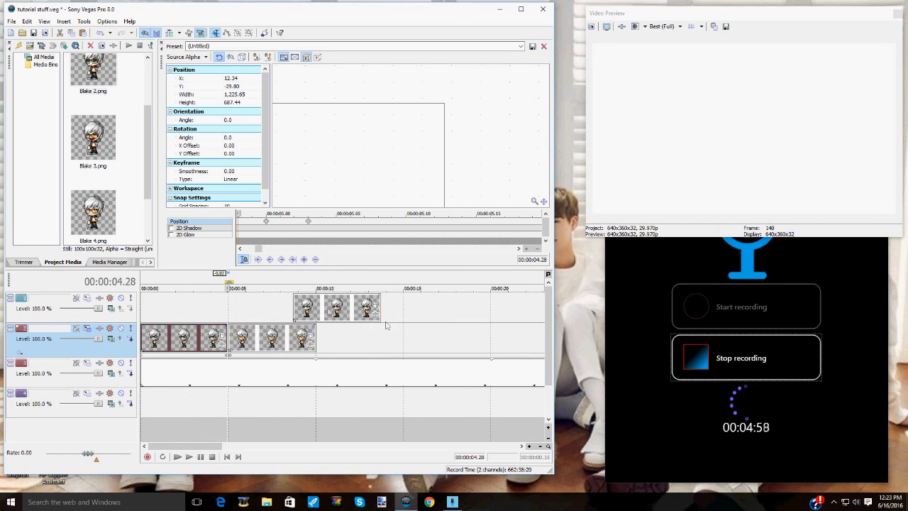
drag(255, 341, 263, 314)
scroll(263, 315, up, 3)
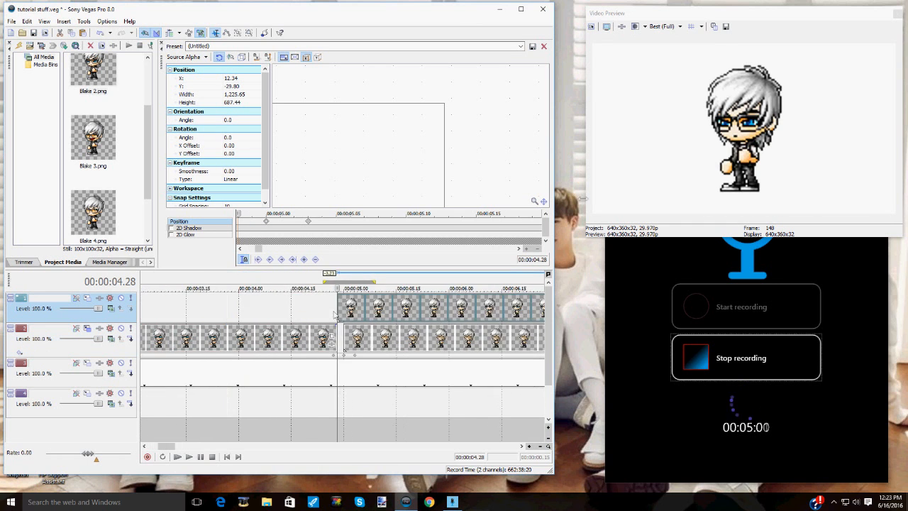
scroll(376, 315, up, 2)
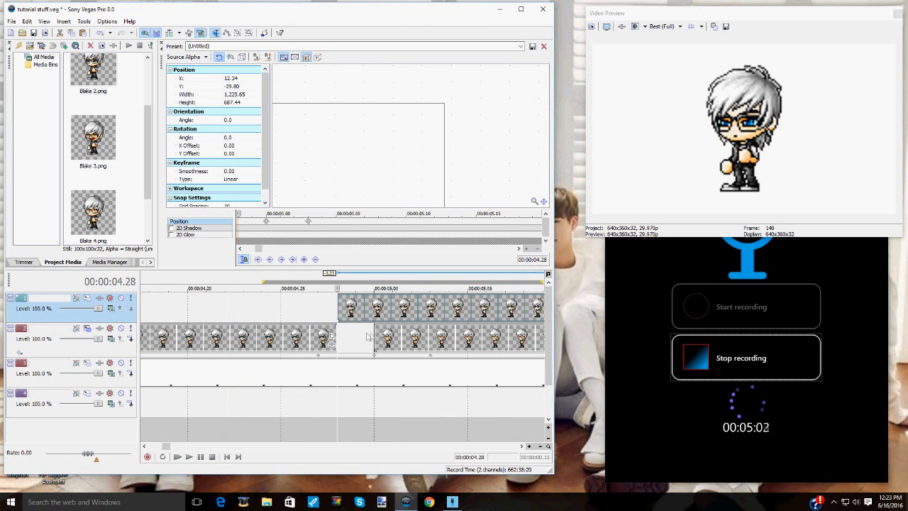
Step: Split at 5.00, cut the remainder, drop the short piece into track 2's gap, and mark a 4.22–5.08 loop region
click(376, 315)
key(s)
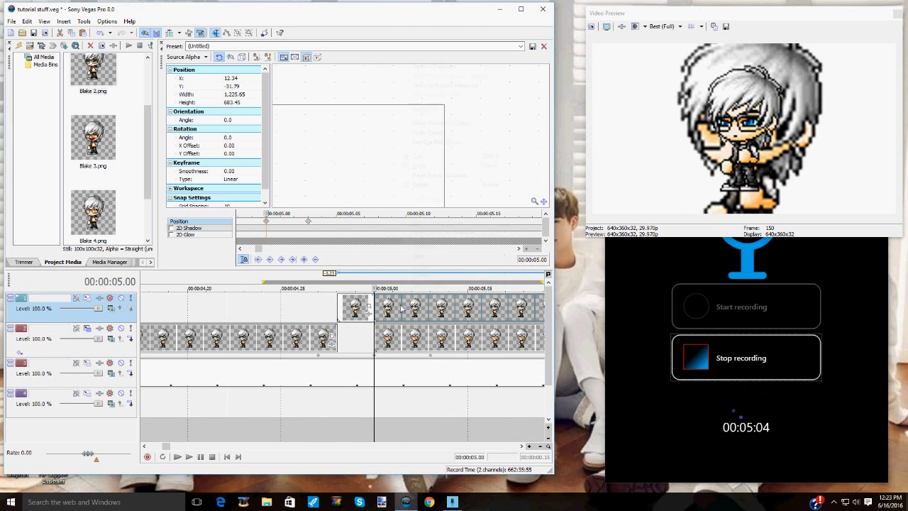
right_click(398, 312)
click(425, 157)
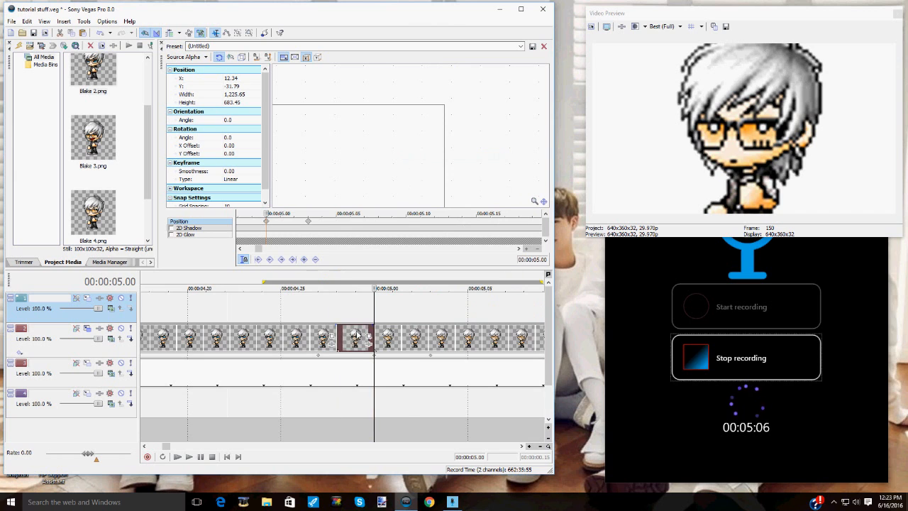
drag(354, 309, 334, 339)
scroll(375, 317, down, 1)
drag(374, 317, 301, 303)
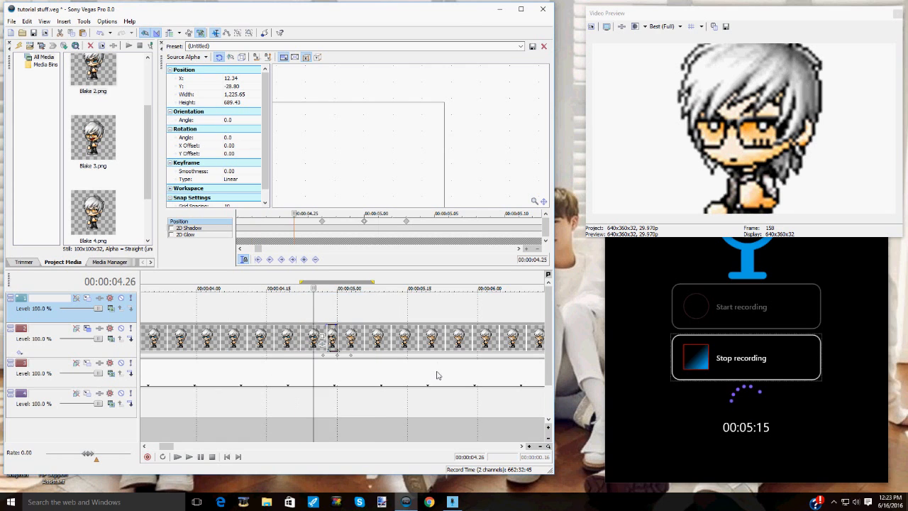
Step: Preview the loop region and return the playhead to its start
click(188, 457)
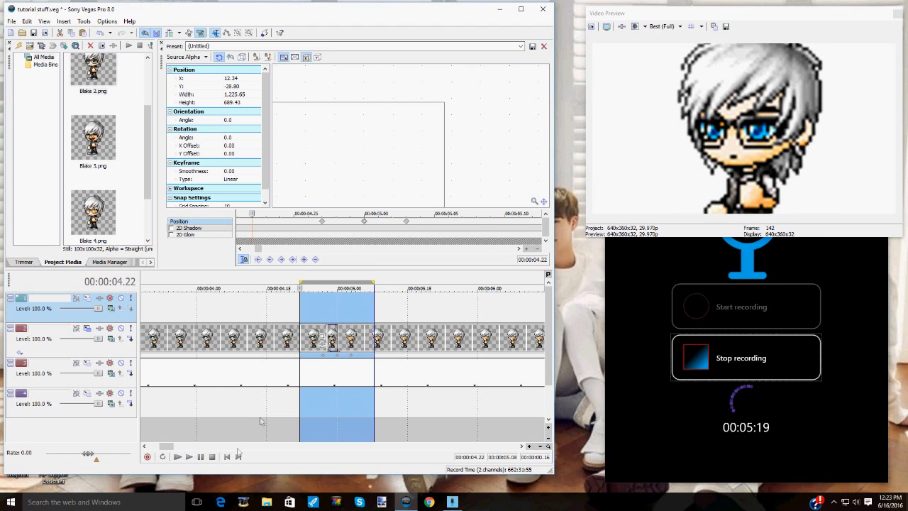
click(201, 457)
click(213, 457)
scroll(284, 339, down, 2)
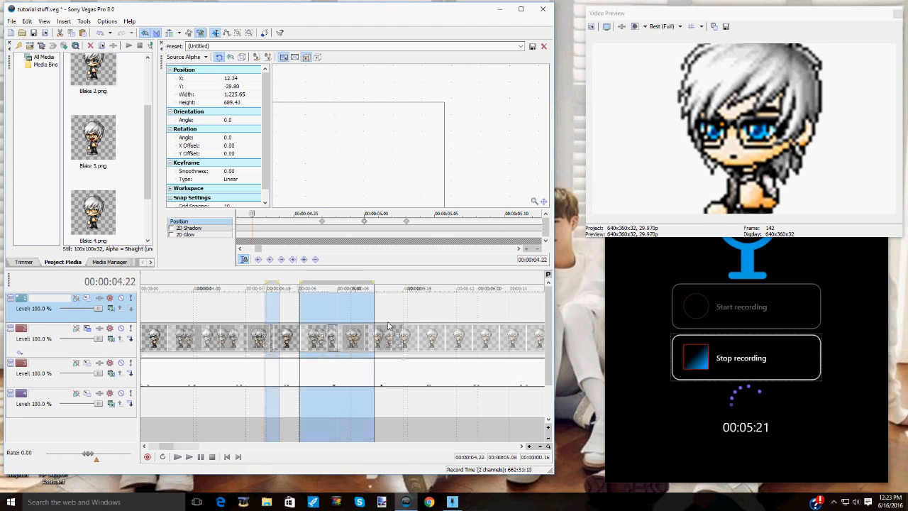
scroll(283, 339, down, 2)
scroll(284, 339, down, 2)
scroll(284, 339, down, 2)
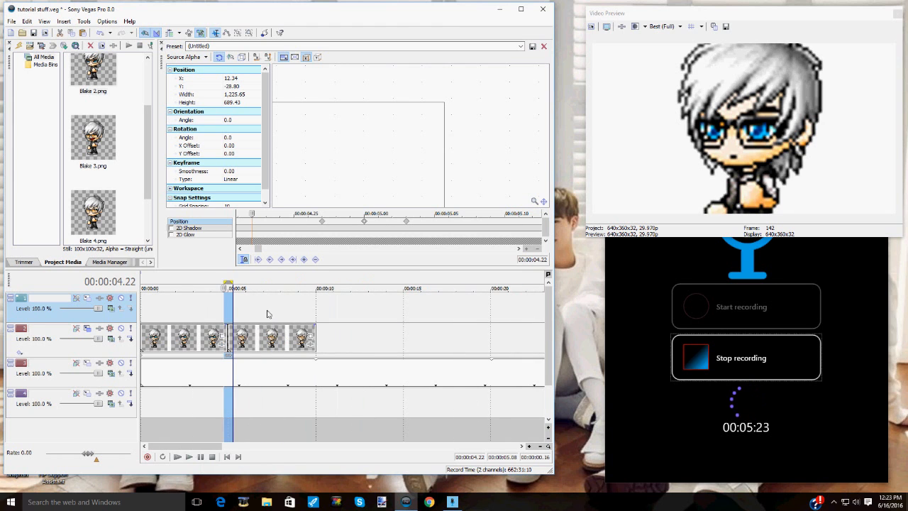
scroll(283, 339, up, 2)
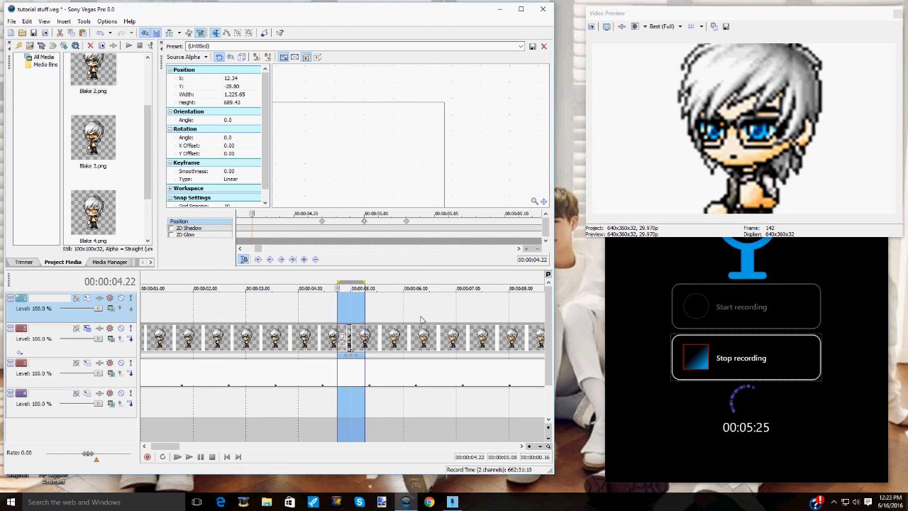
Step: Widen the time selection to 3.20–6.18 and render it to a new track via Tools
drag(423, 312, 281, 312)
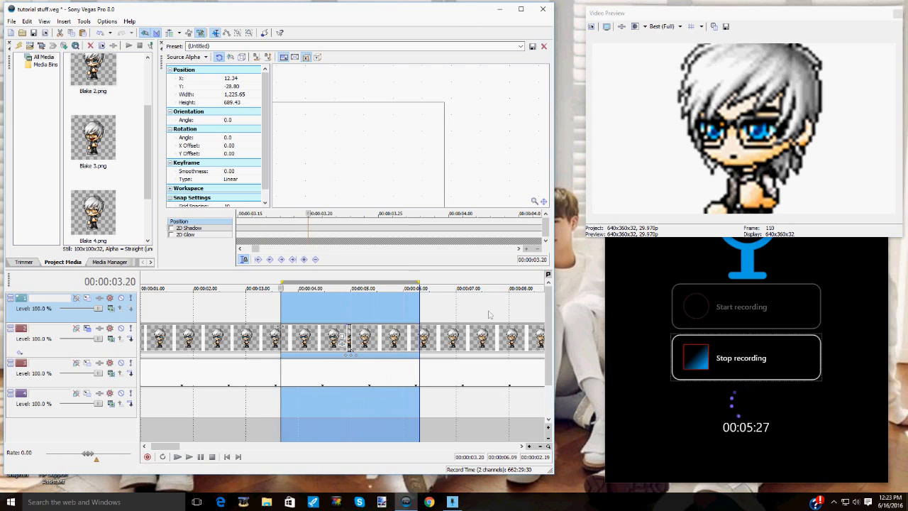
drag(422, 312, 435, 312)
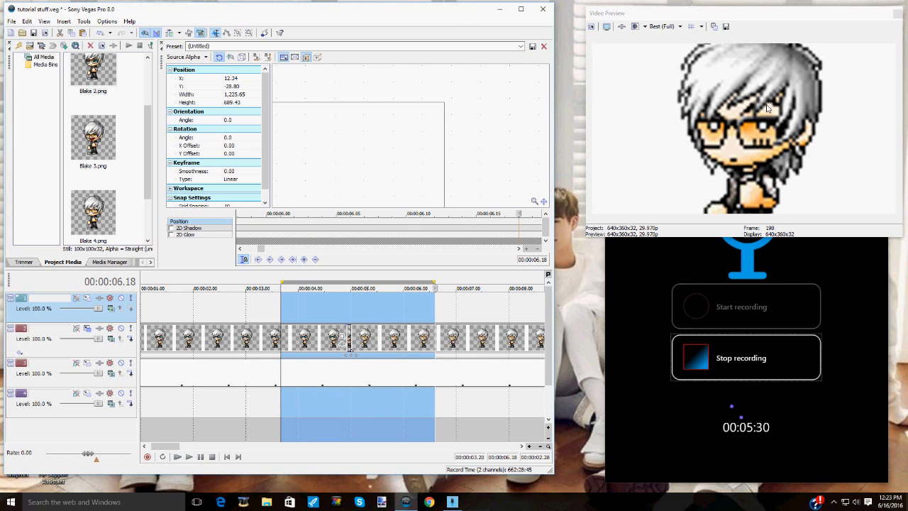
scroll(368, 347, down, 2)
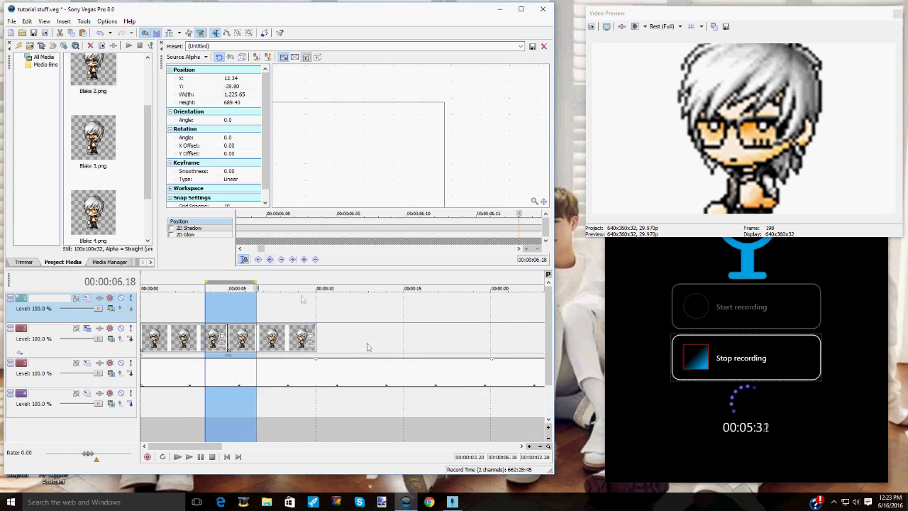
click(84, 21)
click(114, 55)
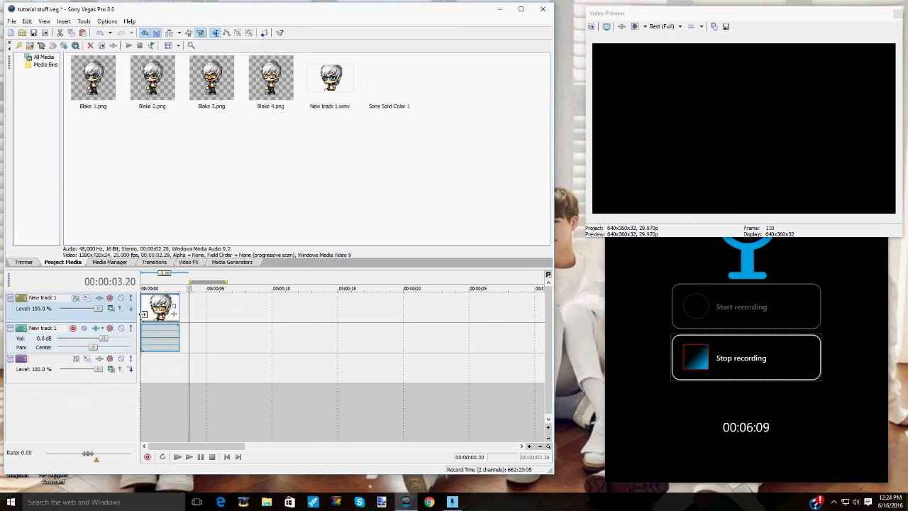
Step: Open Event Pan/Crop on the rendered New track 1 clip, showing its full 1280×720 frame
click(141, 316)
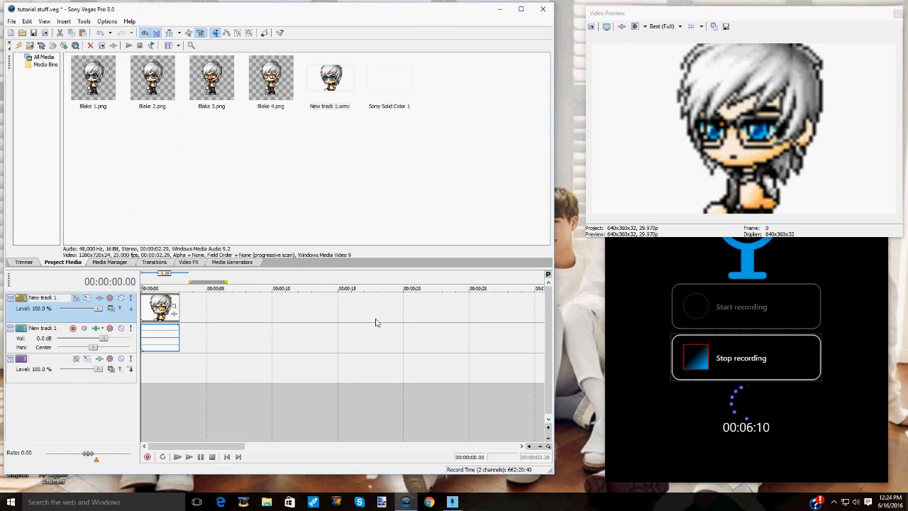
scroll(170, 331, up, 2)
scroll(170, 331, up, 2)
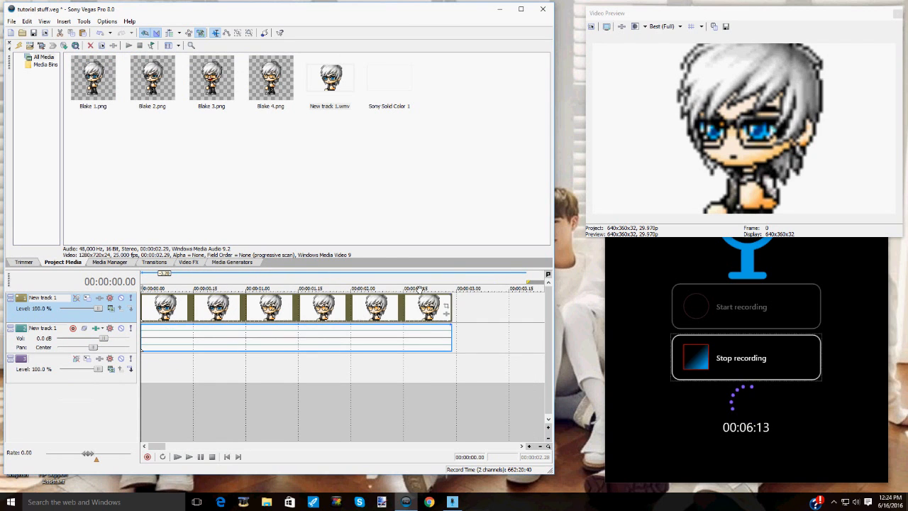
click(447, 308)
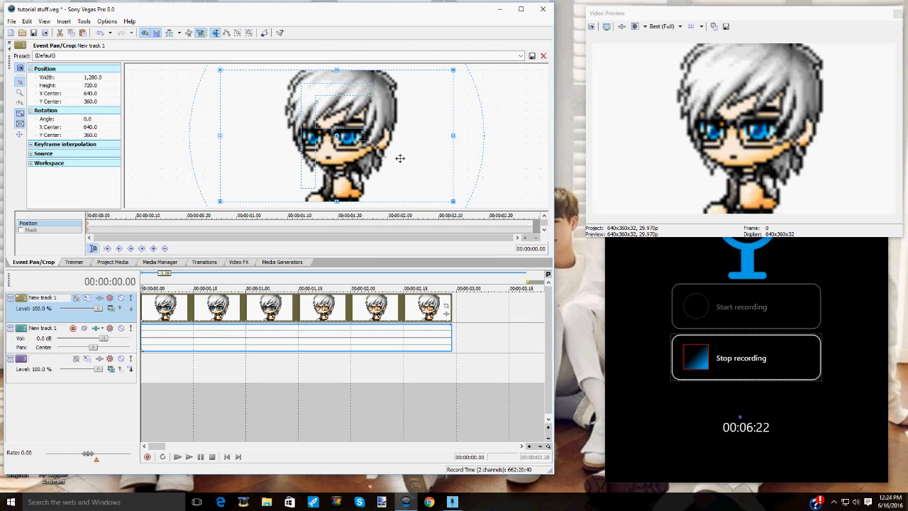
Step: Add a keyframe at 1.22 zoomed in on Blake's face and compare it against the full-frame start
click(337, 229)
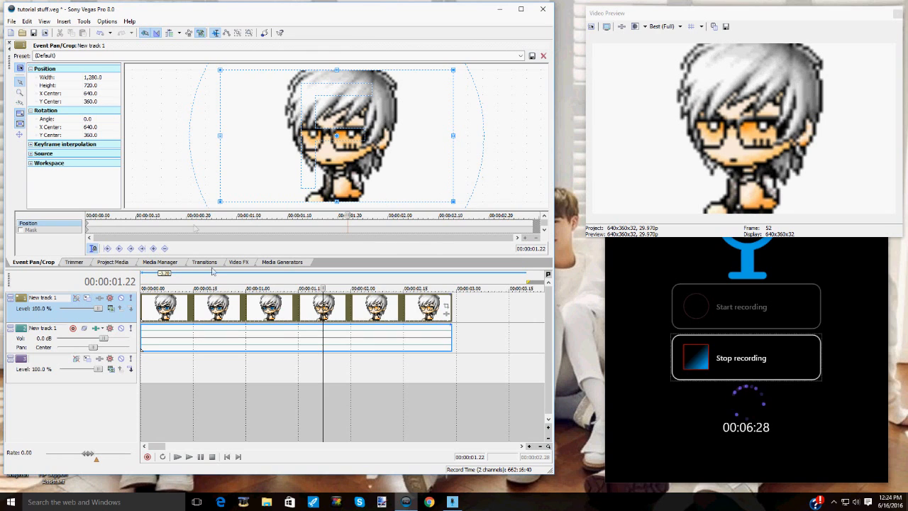
double_click(347, 225)
drag(454, 71, 431, 87)
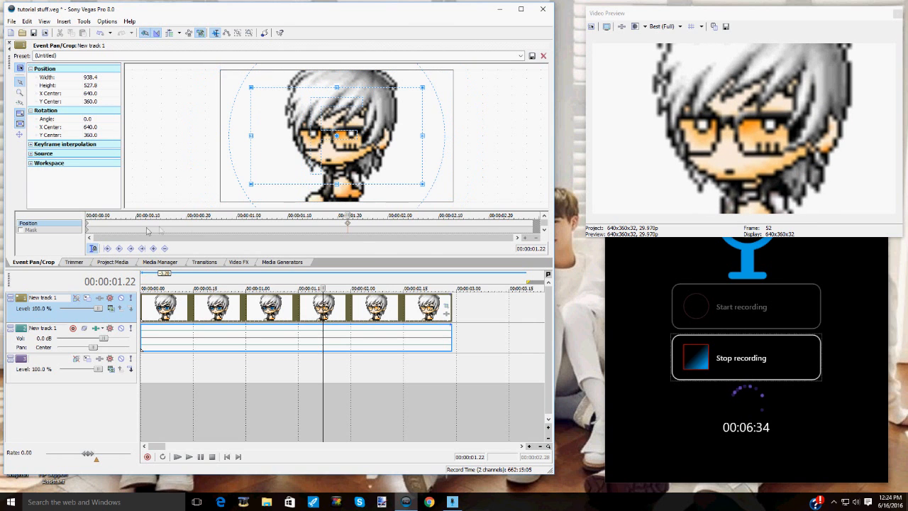
click(90, 227)
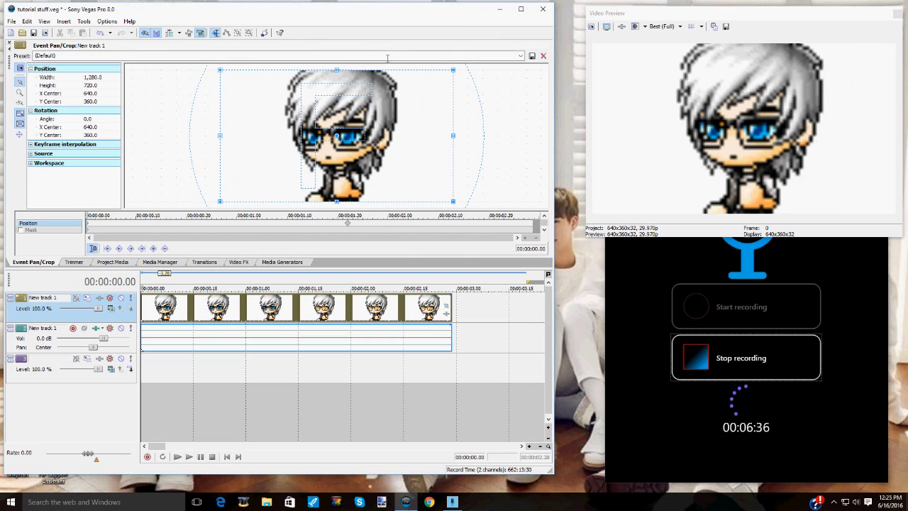
click(347, 226)
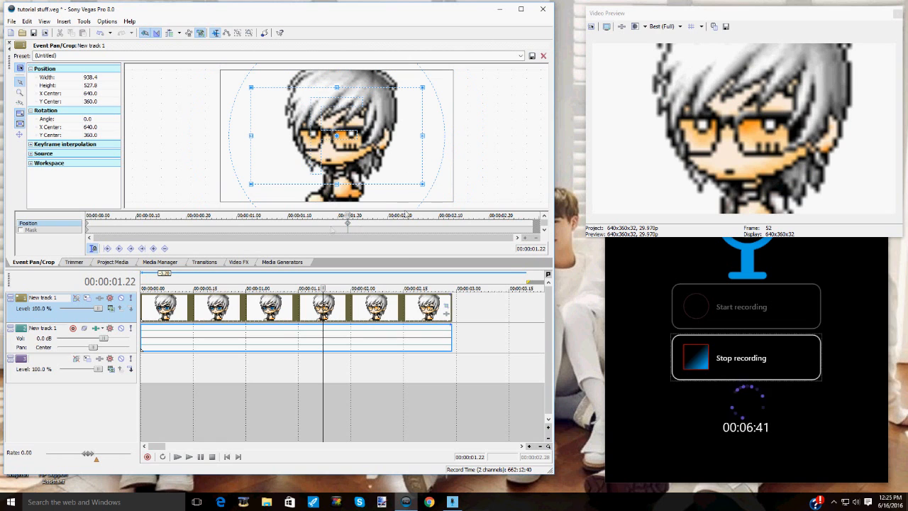
click(99, 225)
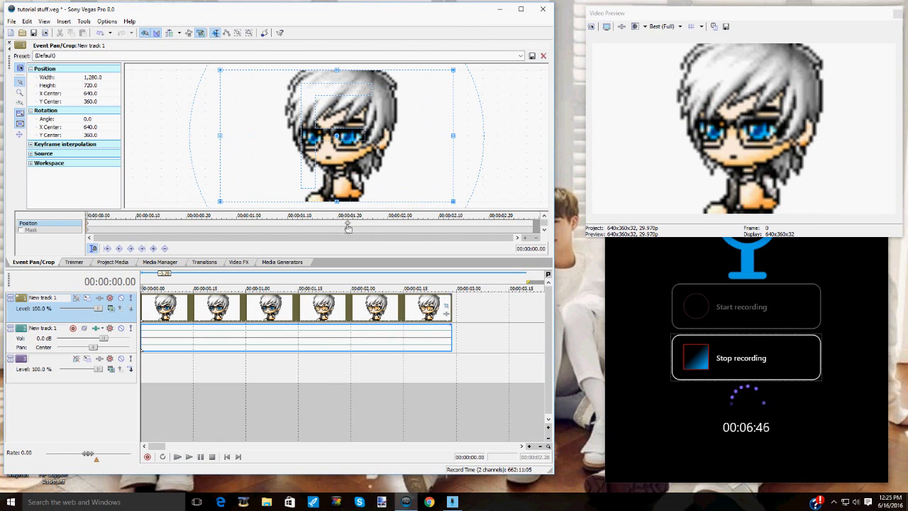
key(ctrl+Right)
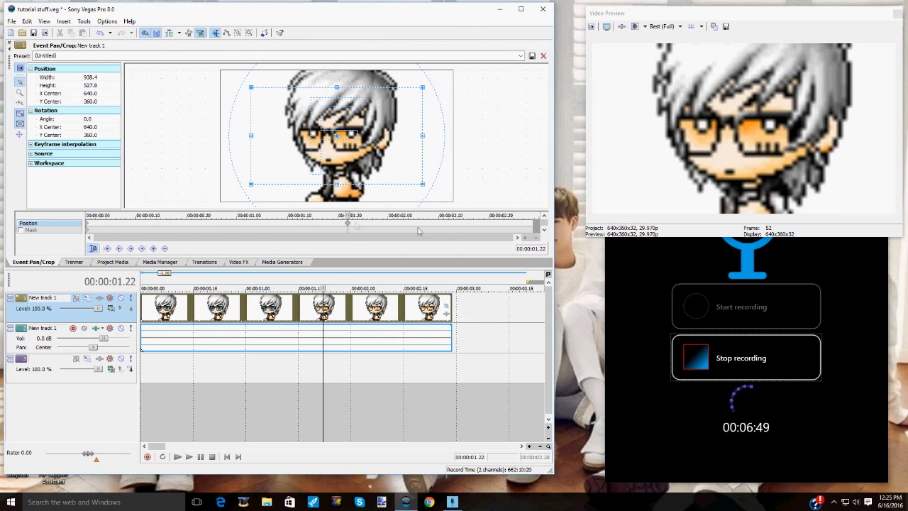
Step: Loosen the zoom keyframe to about 974.7×548.3 and play the clip to preview the zoom-in
right_click(348, 226)
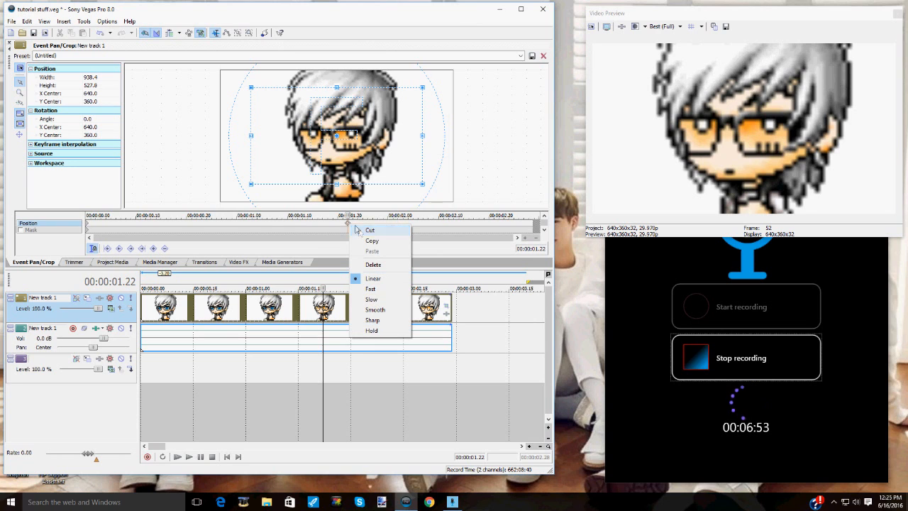
click(349, 227)
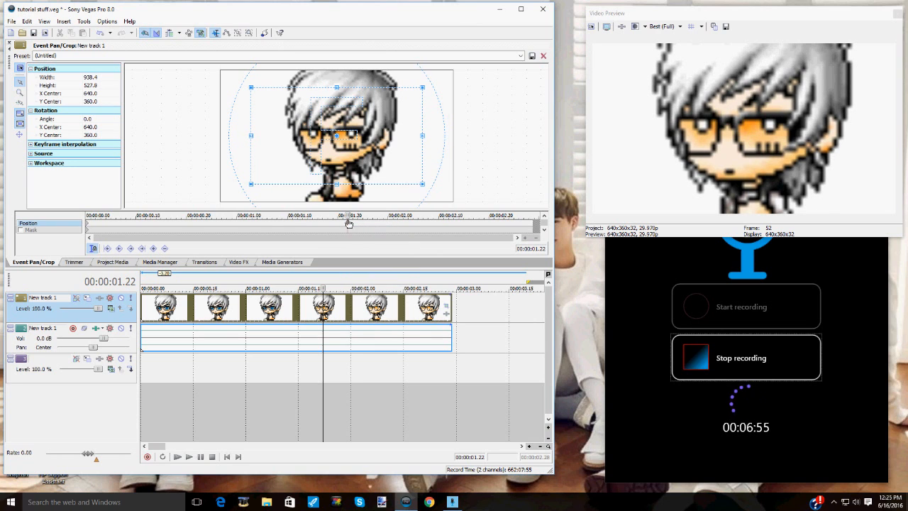
drag(424, 88, 426, 85)
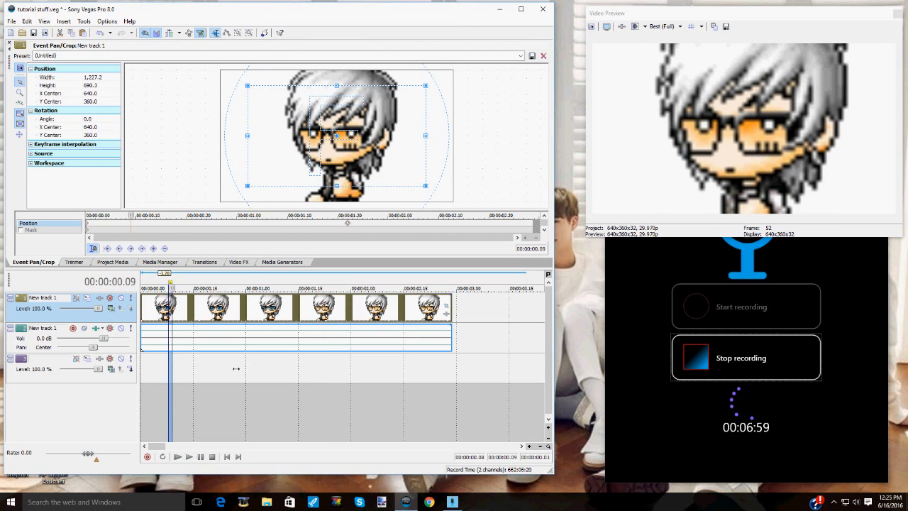
drag(171, 369, 252, 370)
click(173, 364)
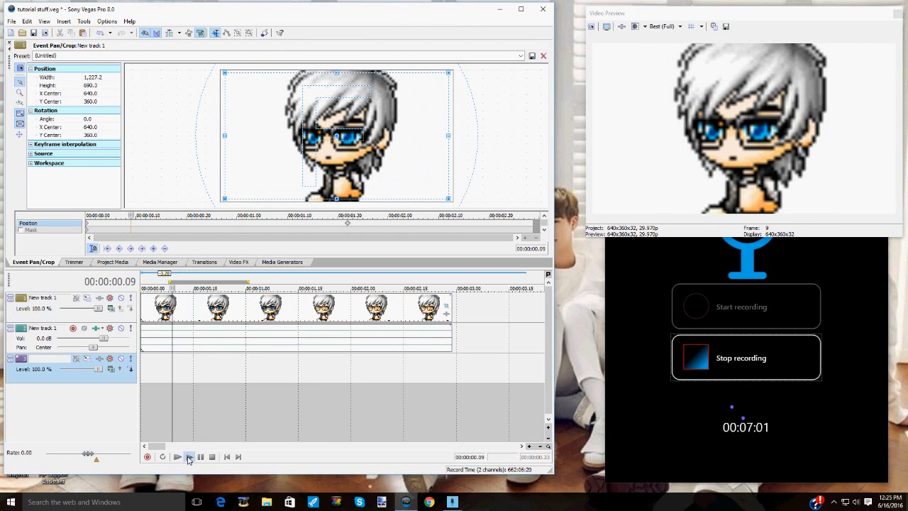
click(179, 457)
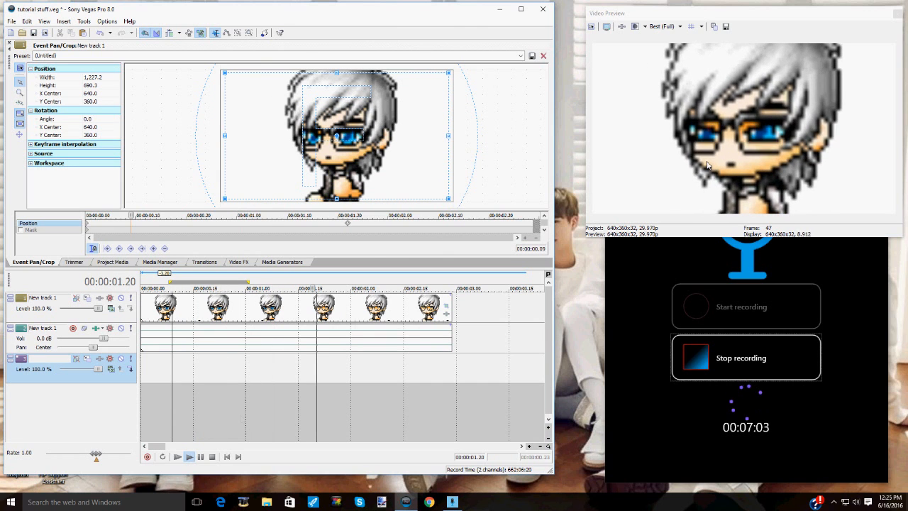
Step: Delete the zoom keyframe and set the start framing to about 1132×637, shifted left at X 580.3
right_click(348, 224)
click(376, 236)
click(86, 225)
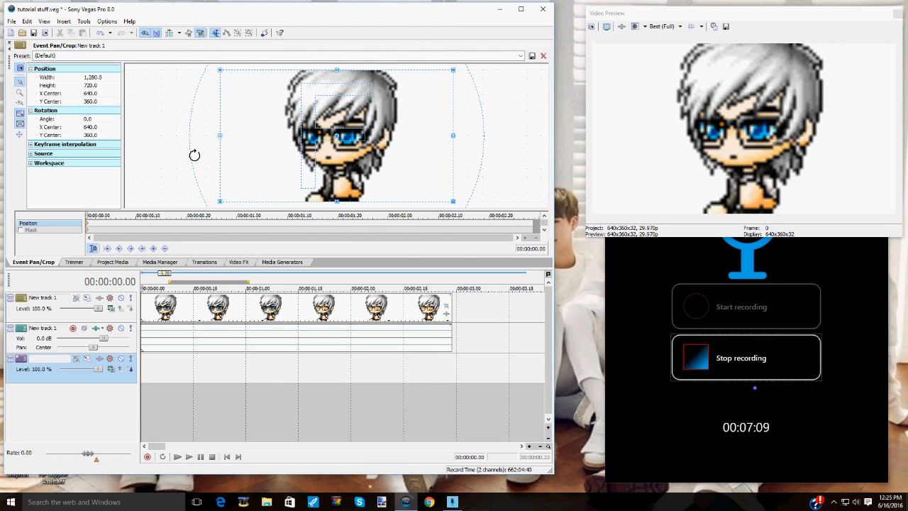
drag(453, 70, 442, 79)
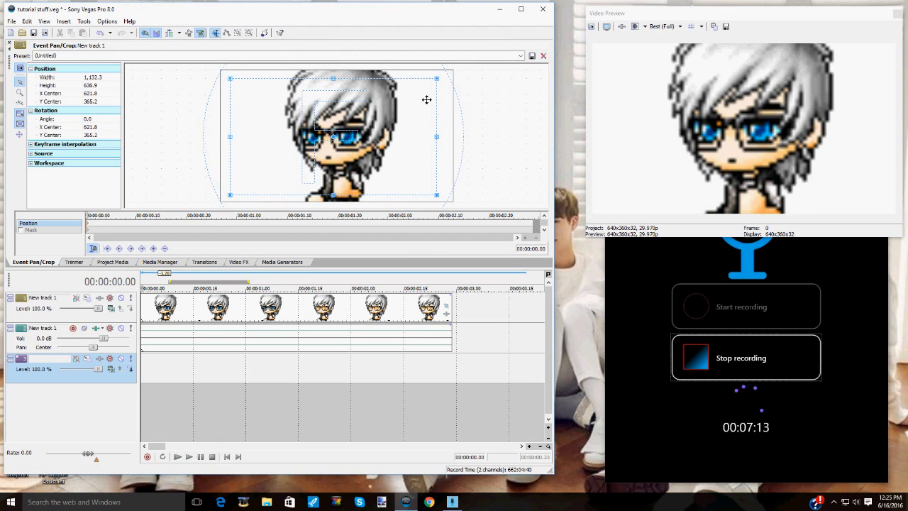
drag(426, 99, 417, 101)
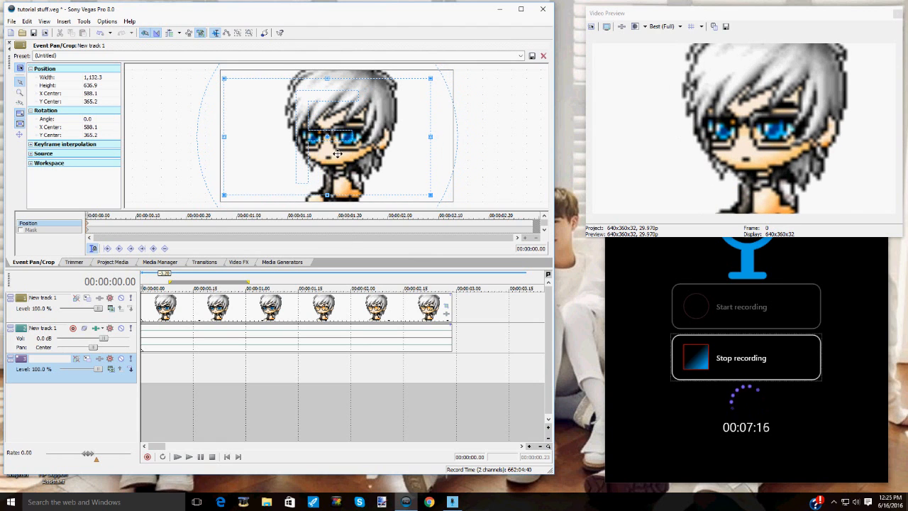
drag(338, 154, 335, 154)
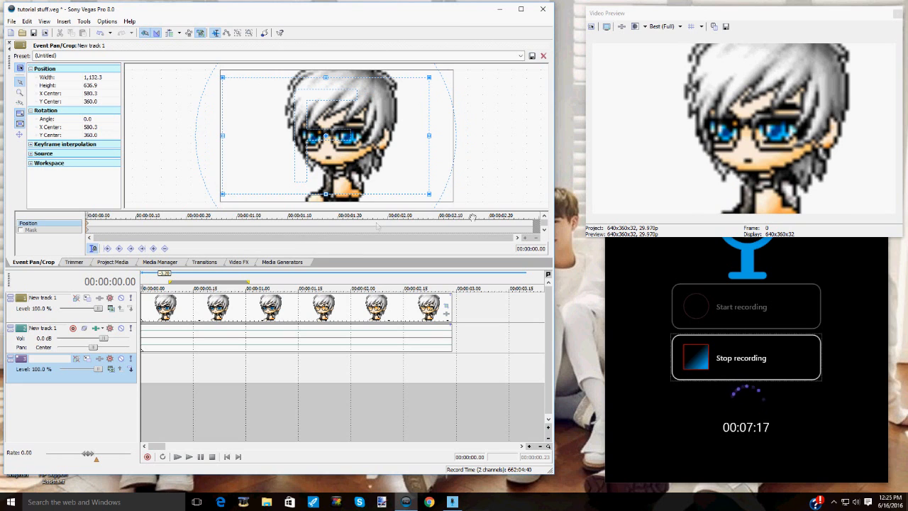
Step: Add an end keyframe panned right to X 655.6, preview it, and place it at the two-second mark
click(408, 288)
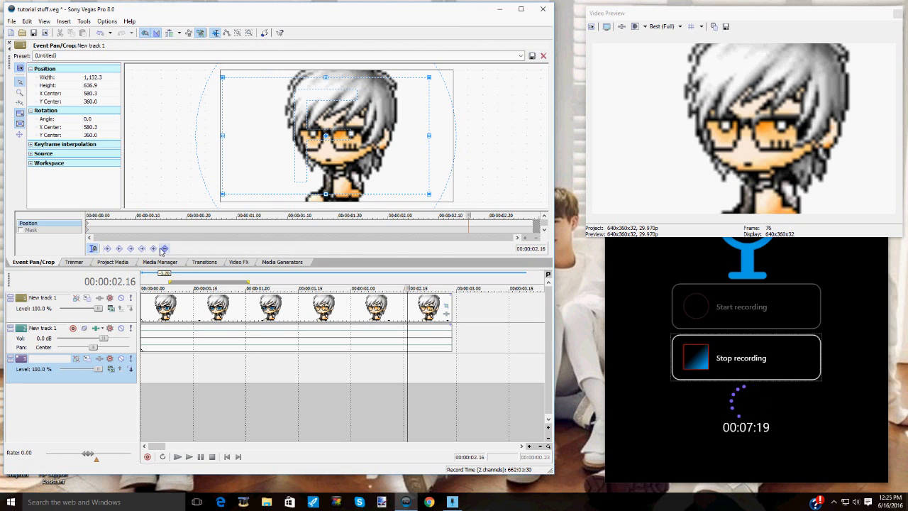
drag(416, 127, 419, 126)
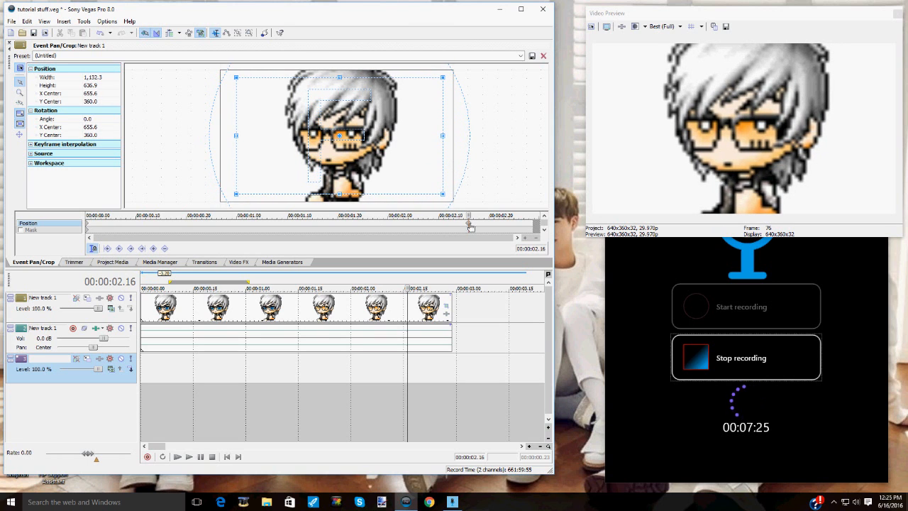
click(188, 457)
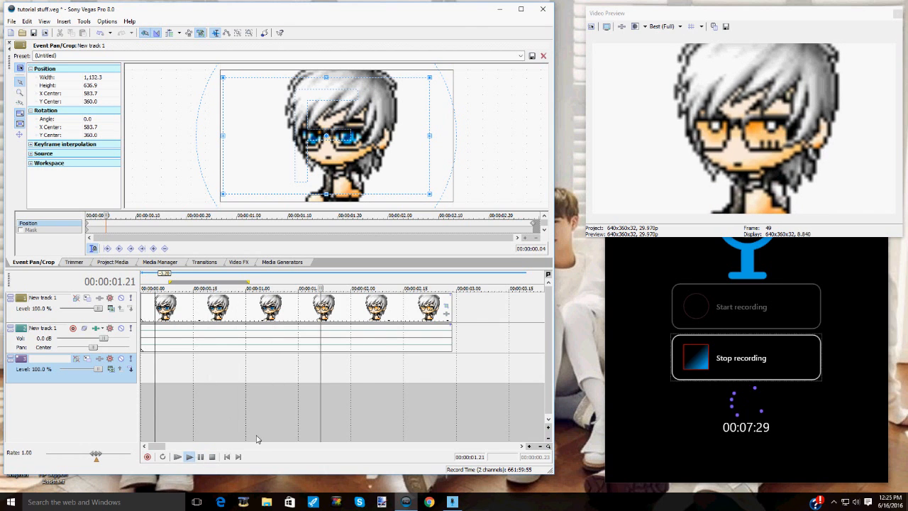
key(space)
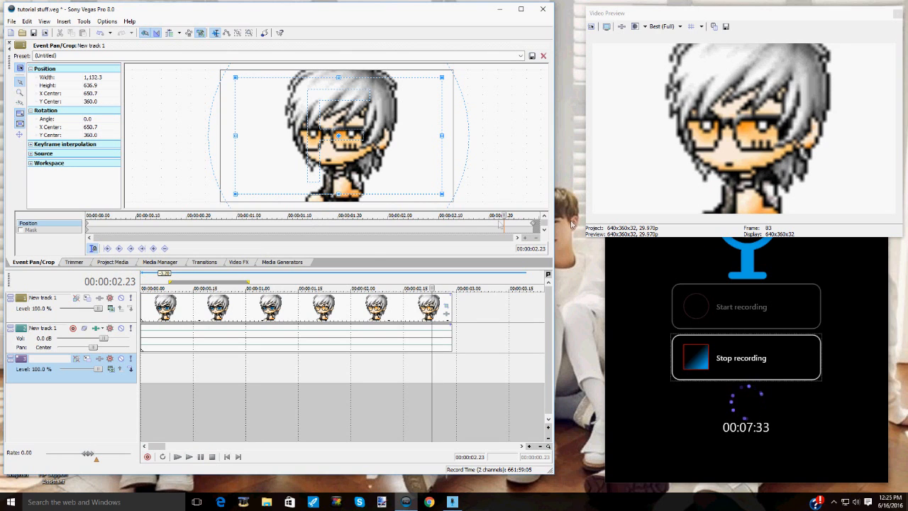
click(389, 227)
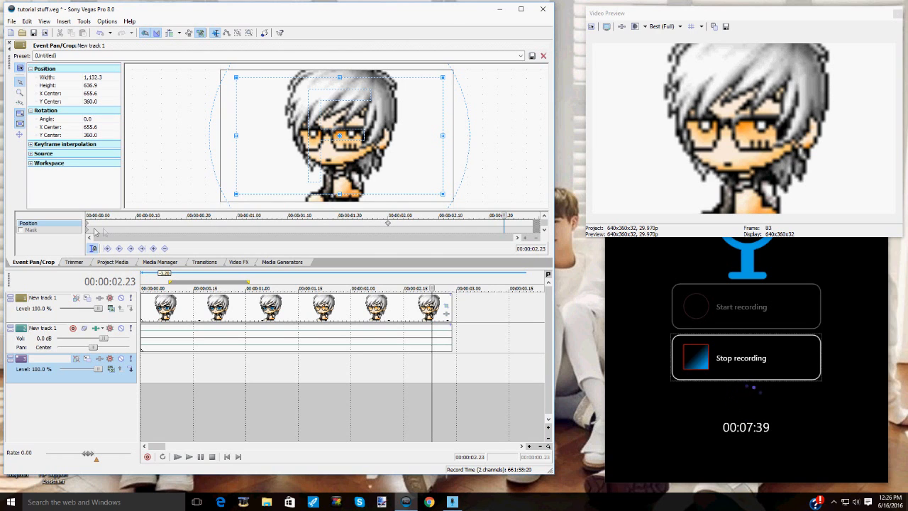
click(236, 228)
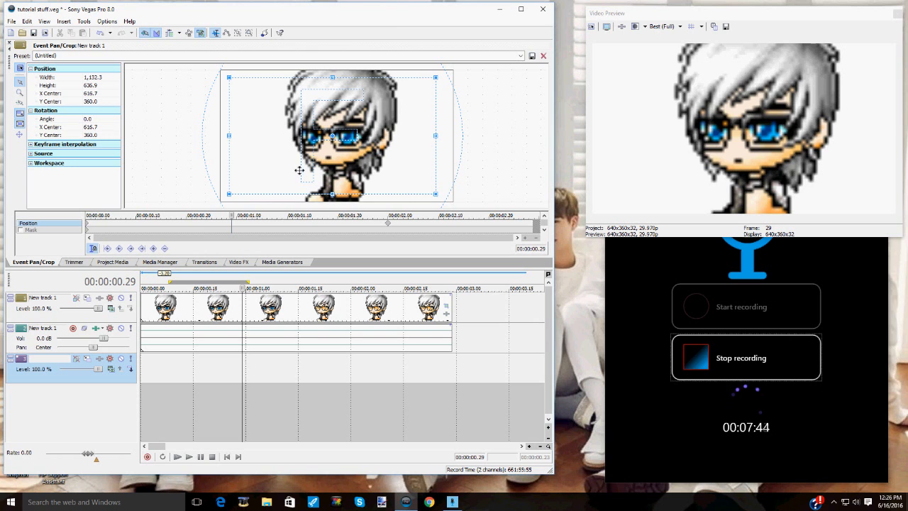
drag(299, 170, 317, 177)
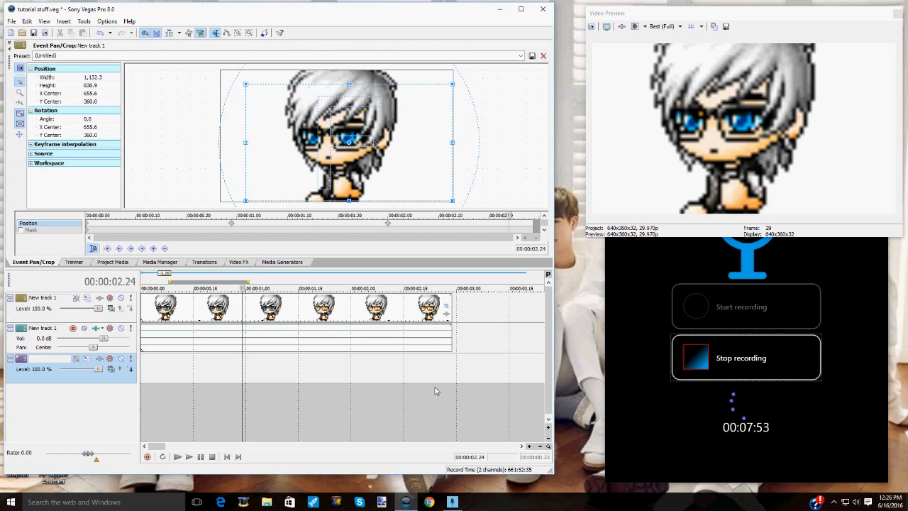
drag(403, 362, 151, 360)
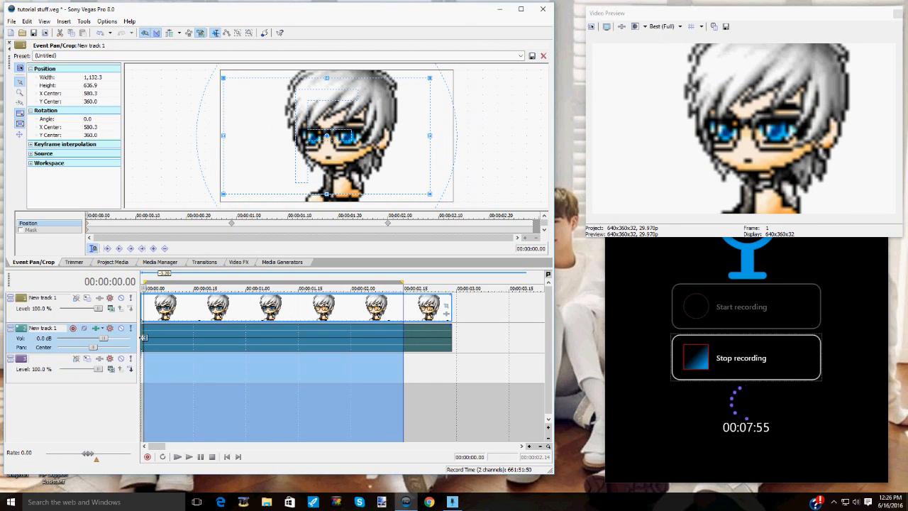
click(144, 334)
click(189, 457)
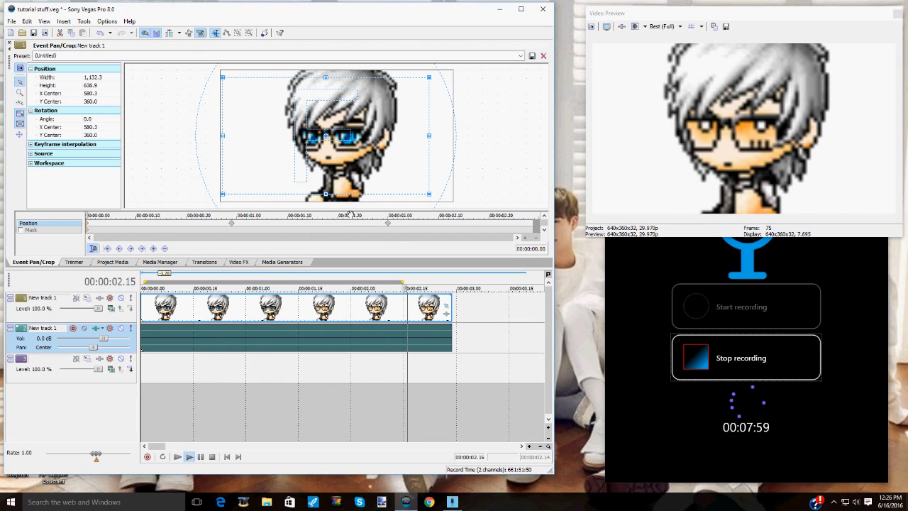
click(177, 457)
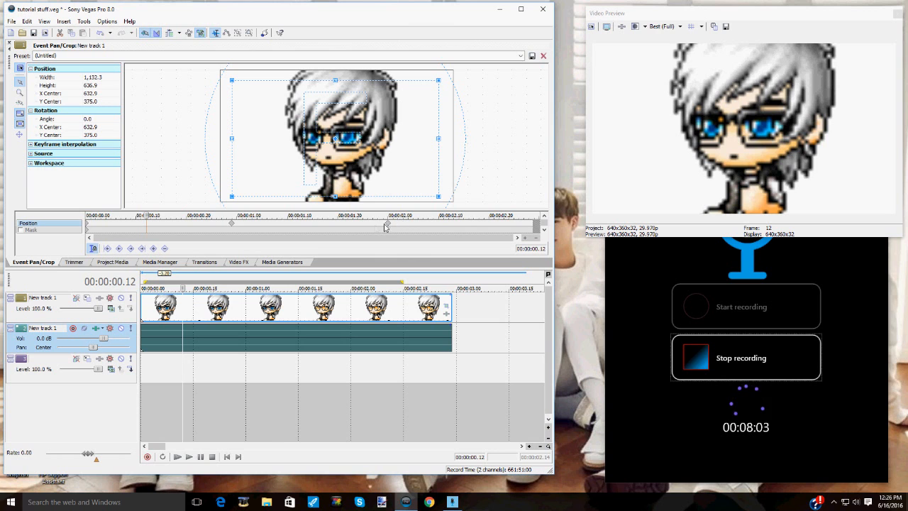
right_click(229, 224)
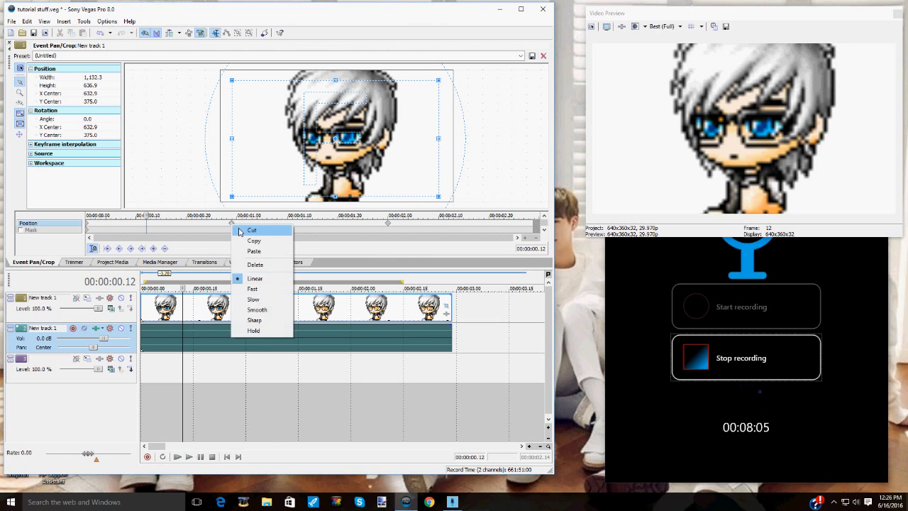
click(235, 231)
click(388, 224)
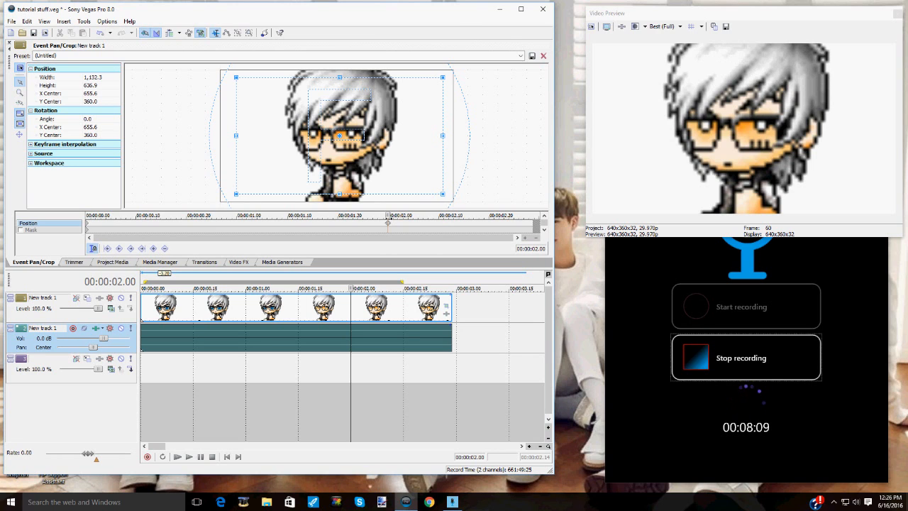
scroll(398, 376, down, 1)
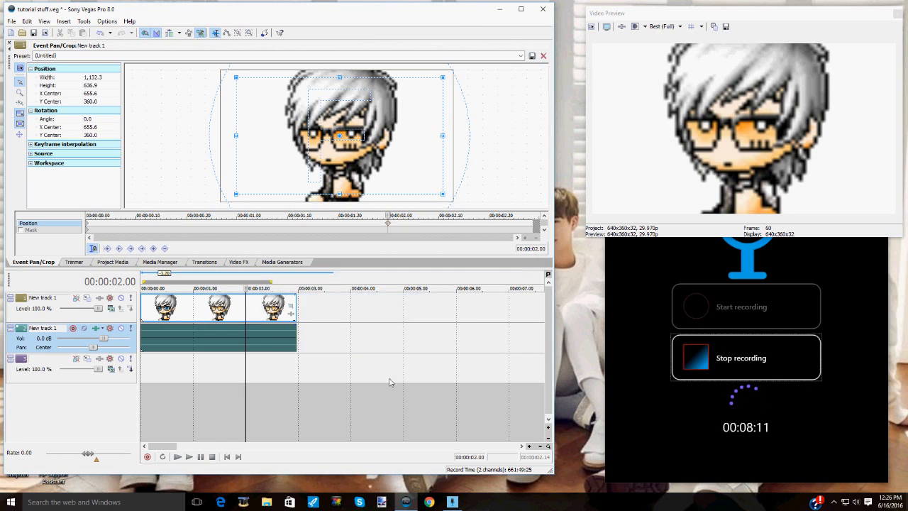
scroll(383, 383, down, 1)
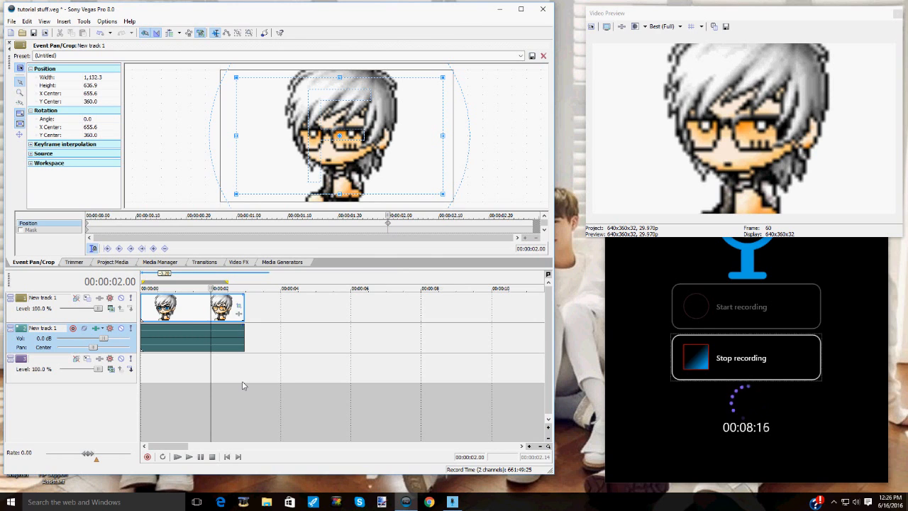
key(ctrl+v)
key(ctrl+z)
drag(238, 373, 143, 332)
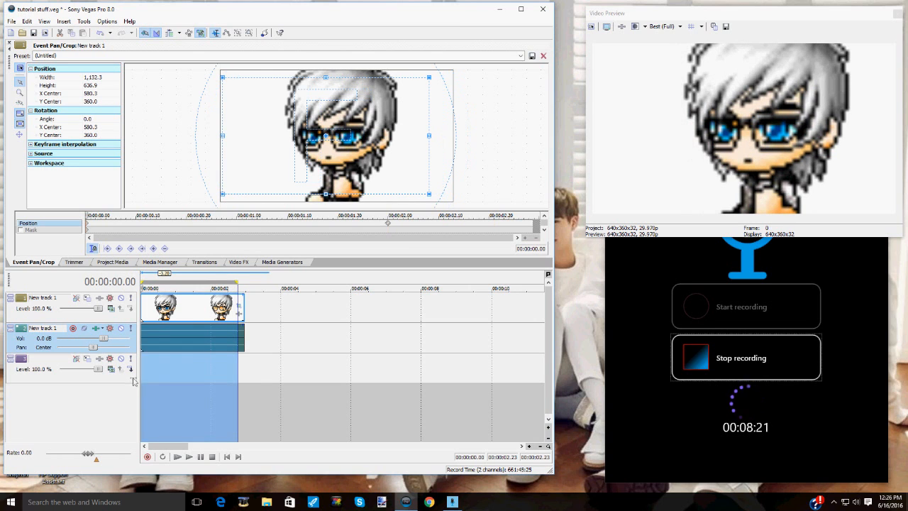
click(143, 332)
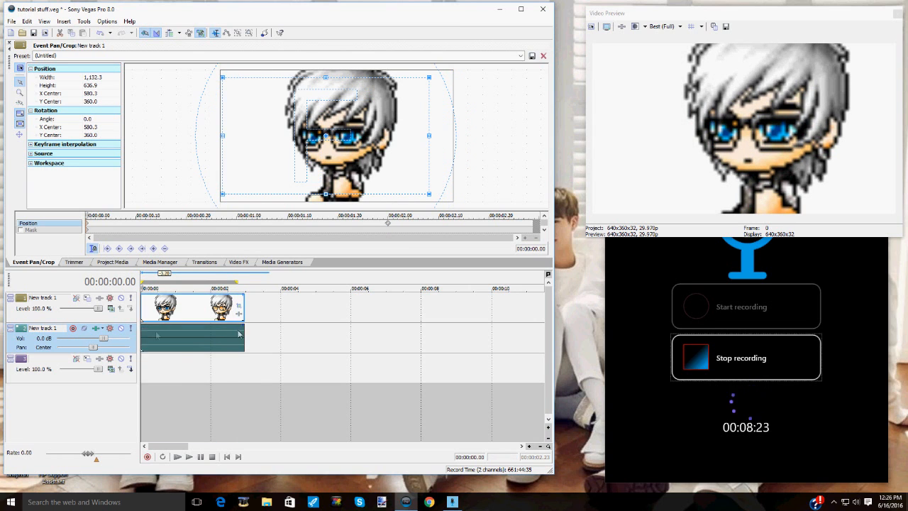